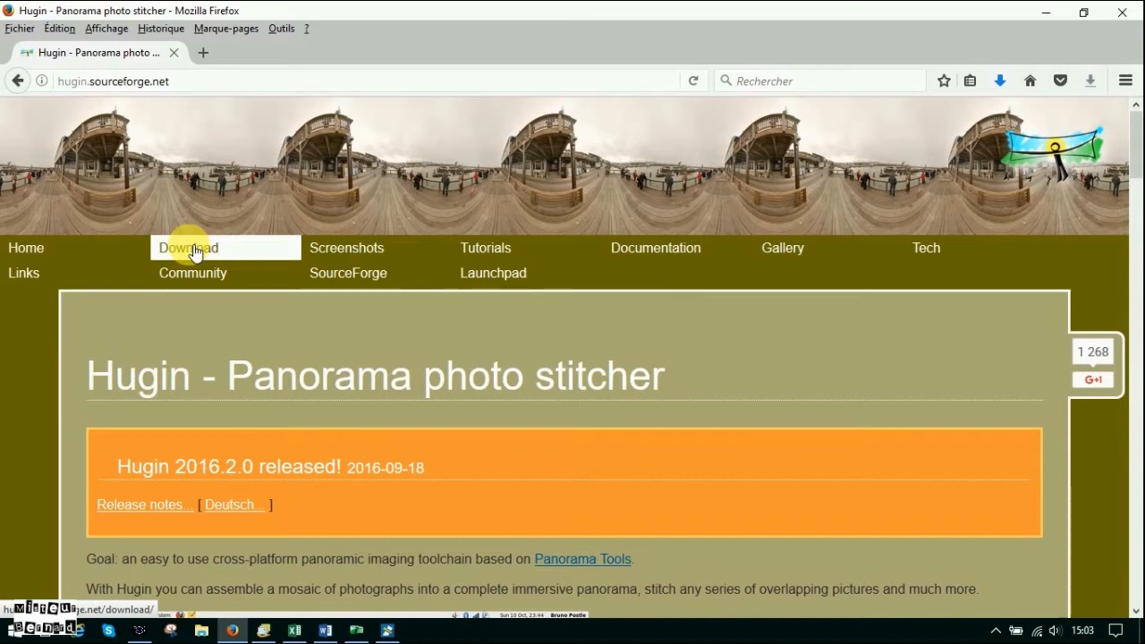
Step: Open the Hugin website's download page and go to its Windows and Mac download section
{"action": "left_click", "coordinate": [194, 253]}
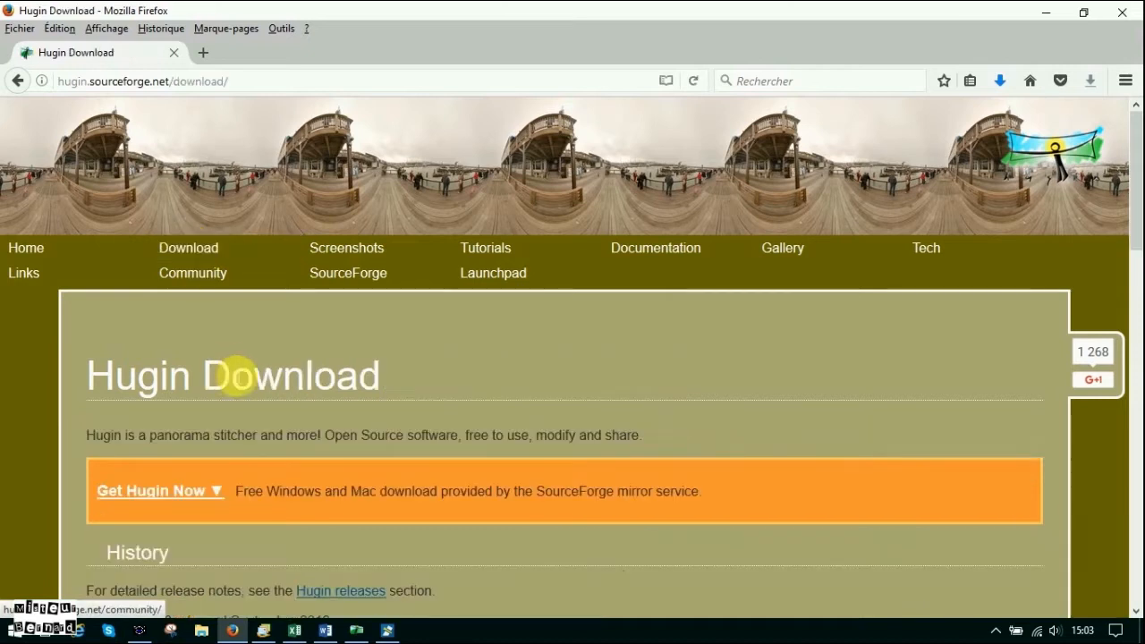
{"action": "left_click", "coordinate": [174, 503]}
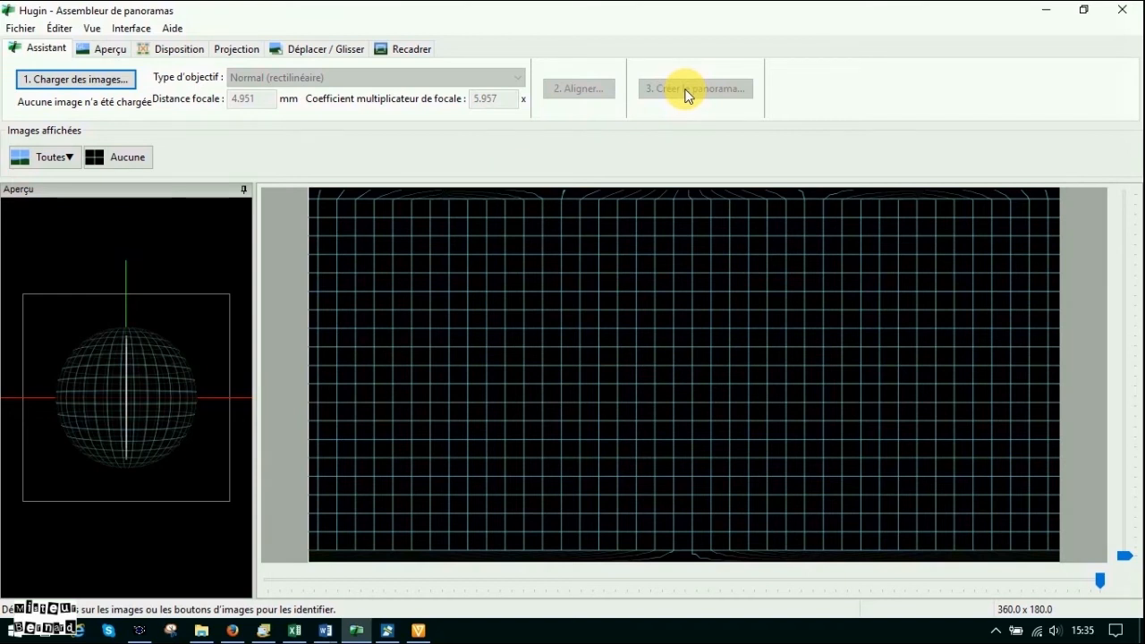
Step: Switch to Hugin and set the default stitching output format to JPEG in the preferences, with the JPEG quality left at 90
{"action": "left_click", "coordinate": [21, 28]}
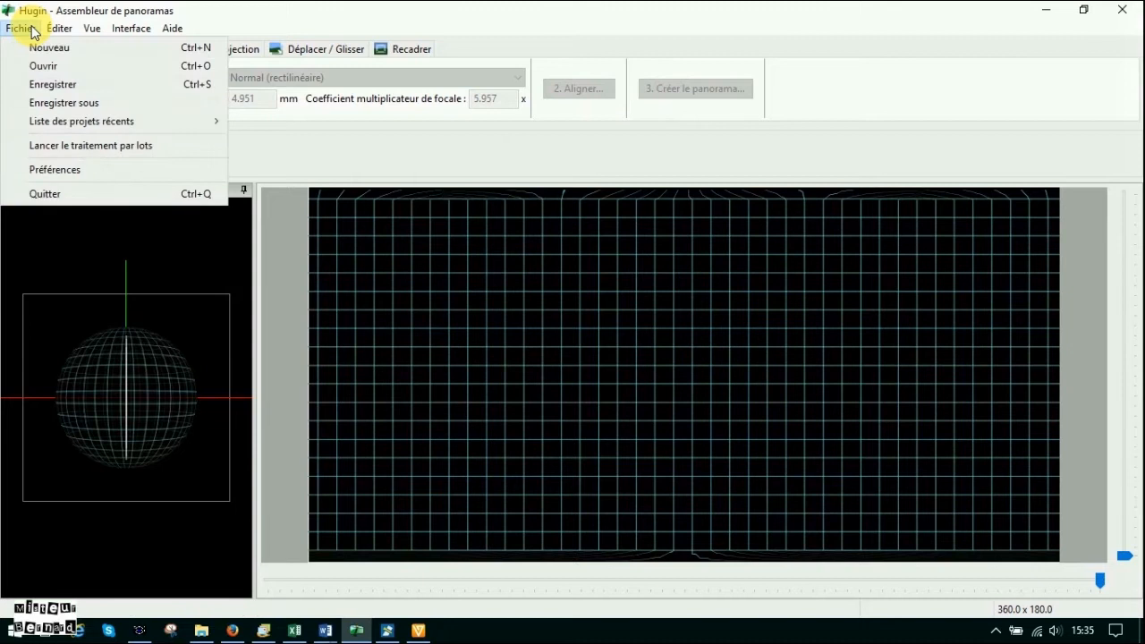
{"action": "left_click", "coordinate": [66, 169]}
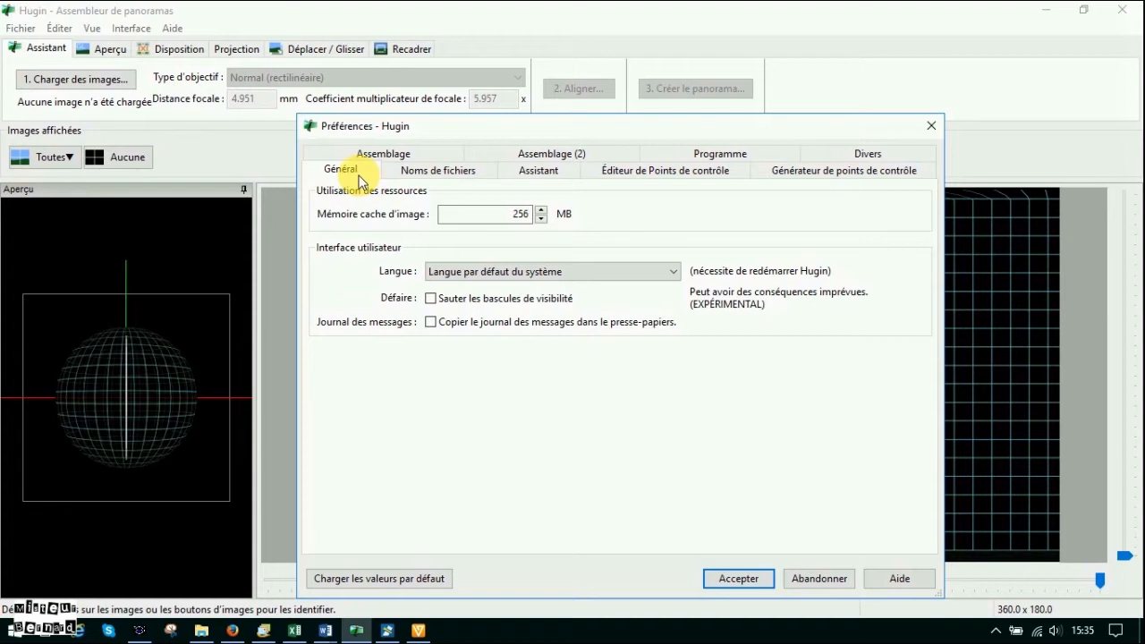
{"action": "left_click", "coordinate": [540, 176]}
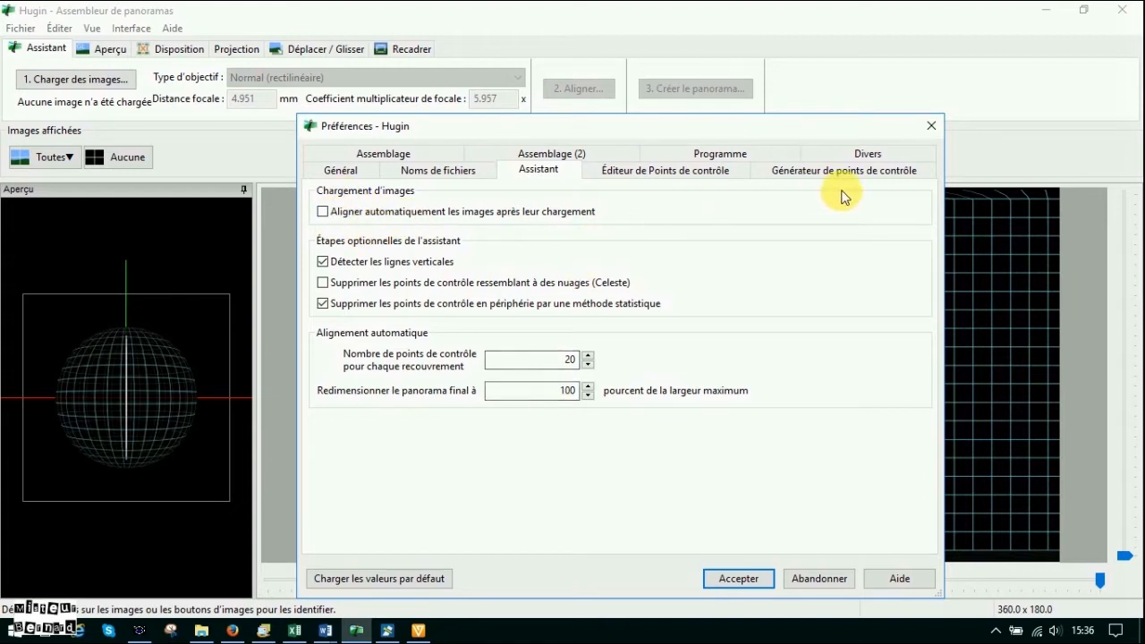
{"action": "left_click", "coordinate": [394, 152]}
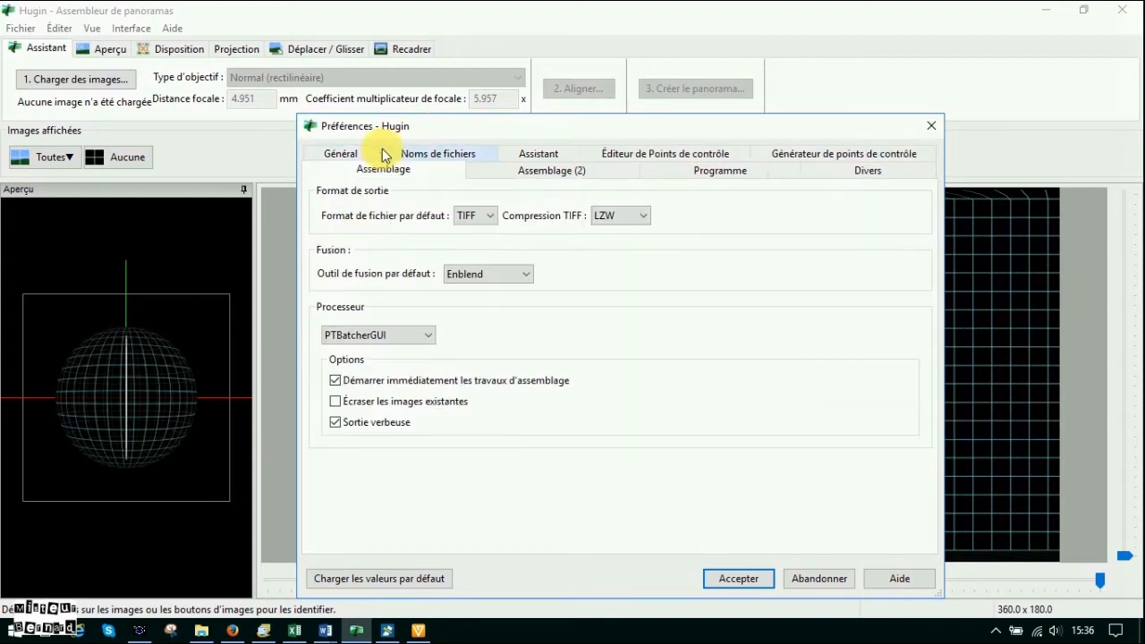
{"action": "left_click", "coordinate": [490, 215]}
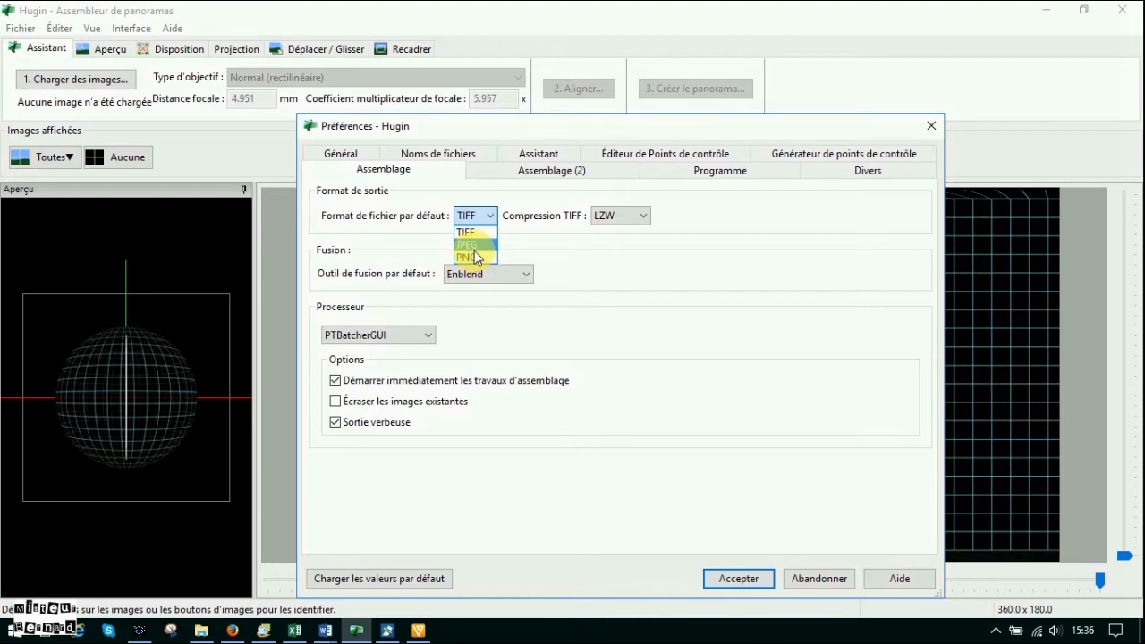
{"action": "left_click", "coordinate": [474, 246]}
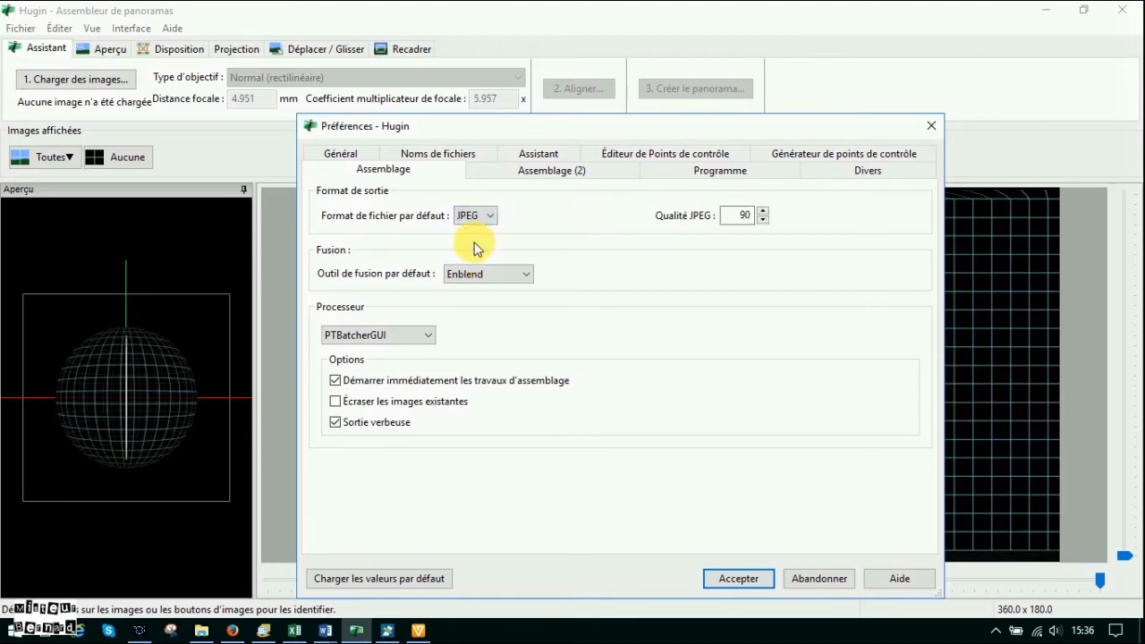
{"action": "left_click", "coordinate": [750, 219]}
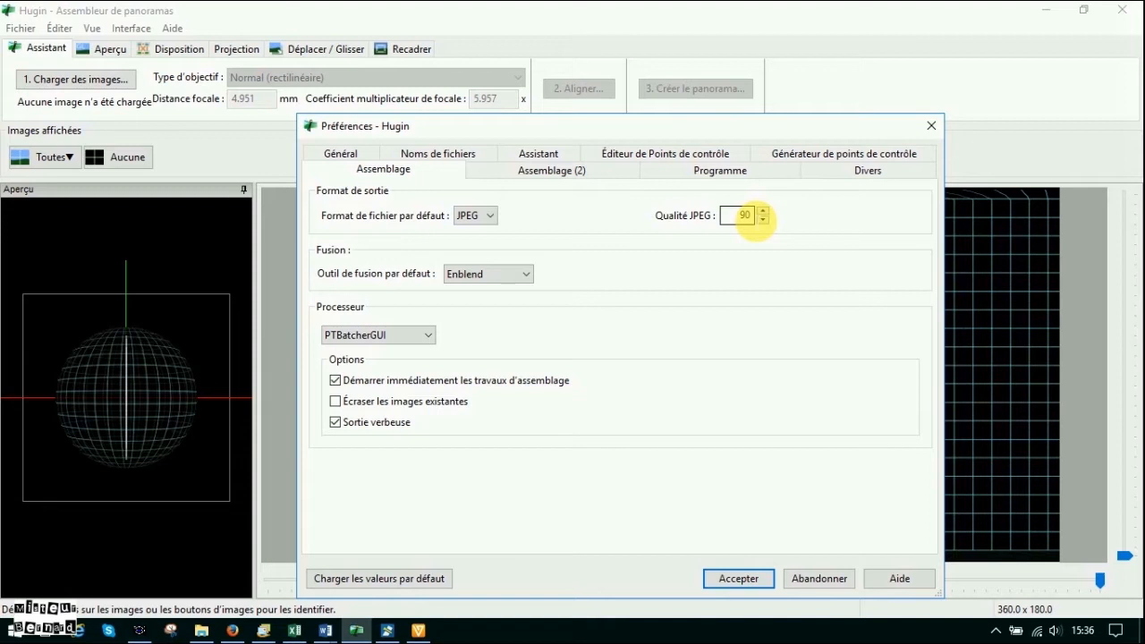
Step: Review the general and file name preferences and accept the preference changes
{"action": "left_click", "coordinate": [344, 155]}
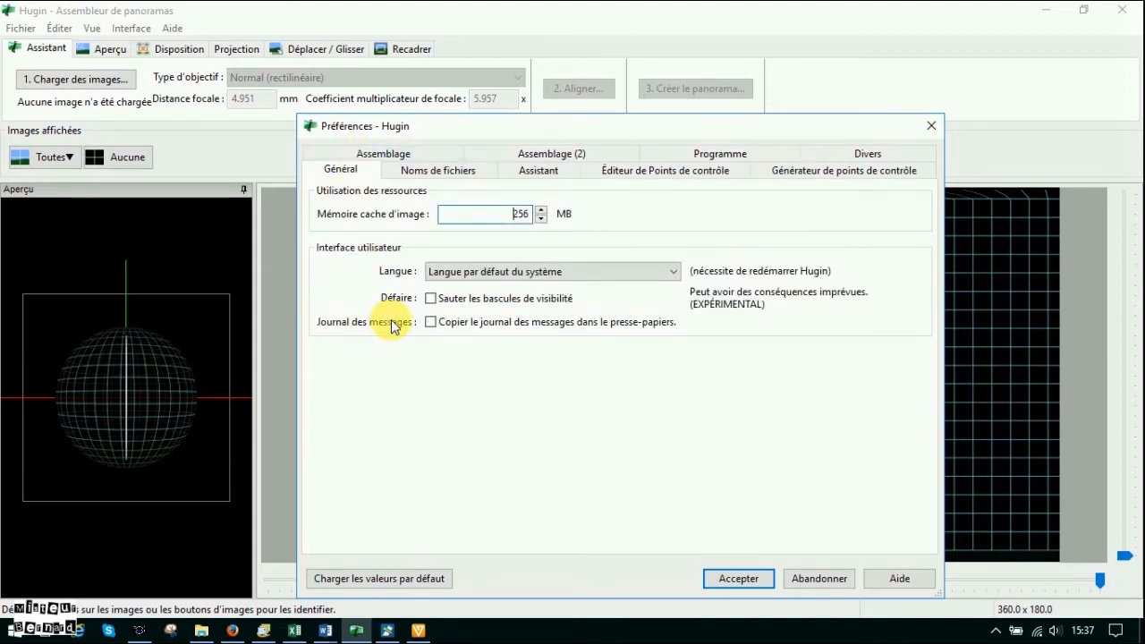
{"action": "left_click", "coordinate": [434, 172]}
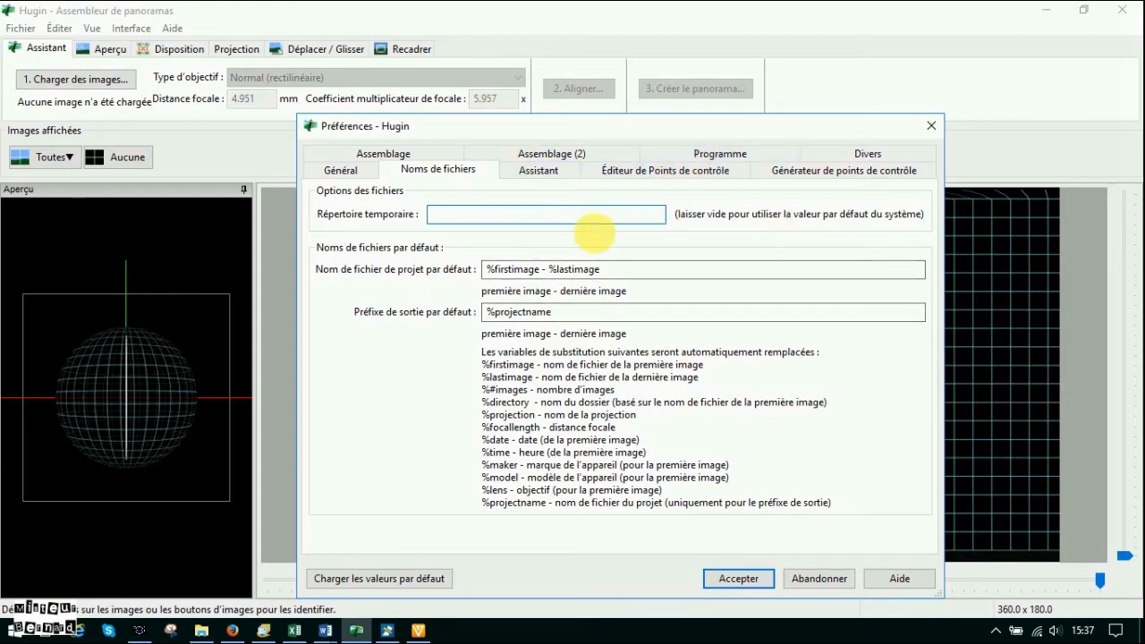
{"action": "left_click", "coordinate": [736, 580]}
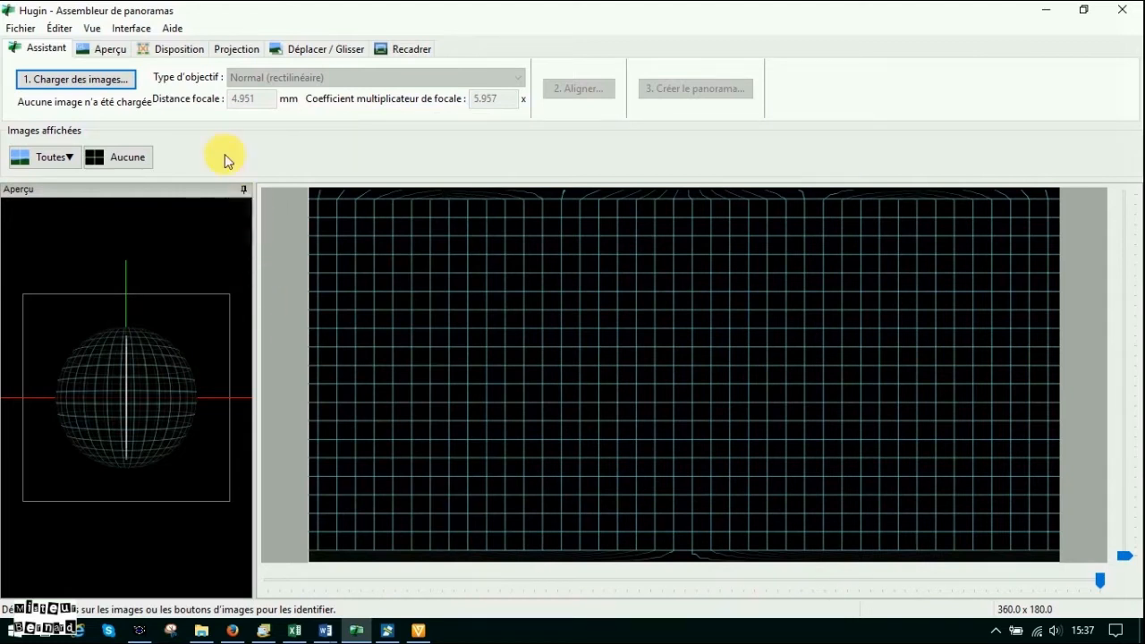
Step: Load the five photos P1030199.JPG to P1030203.JPG from the Photos 1 folder into the project
{"action": "left_click", "coordinate": [113, 86]}
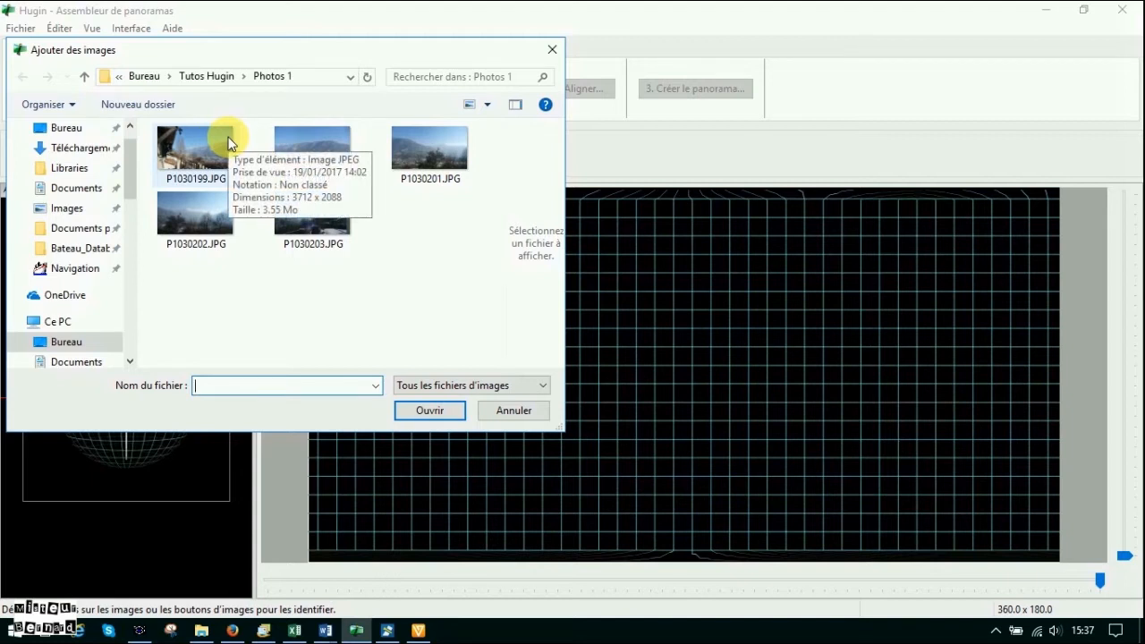
{"action": "left_click", "coordinate": [198, 152]}
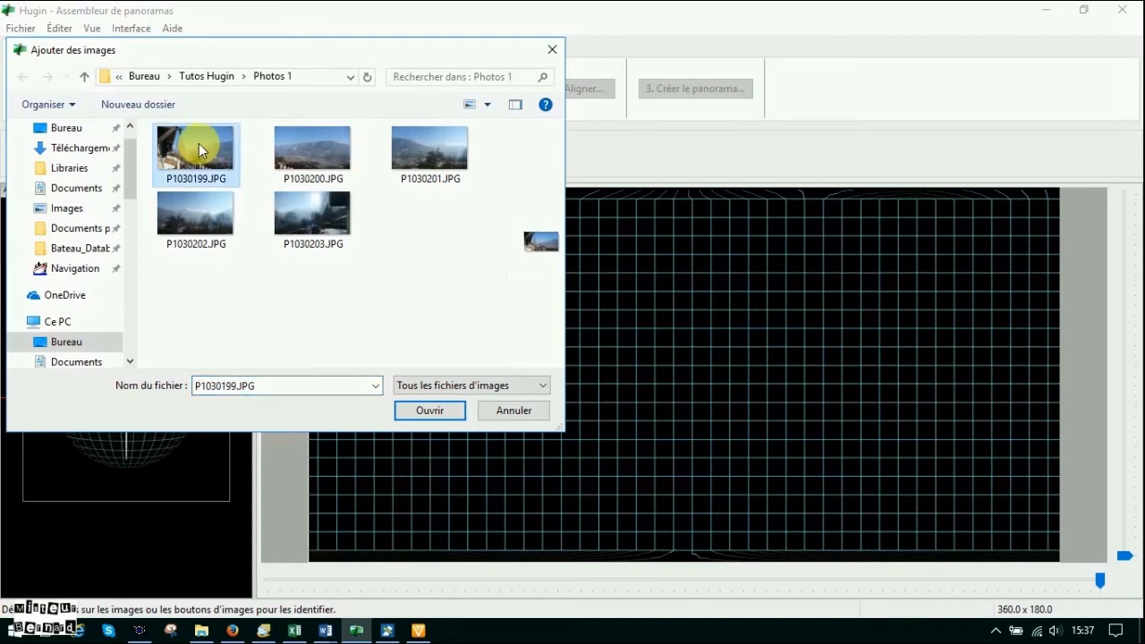
{"action": "left_click", "coordinate": [309, 204], "text": "shift"}
{"action": "left_click", "coordinate": [447, 413]}
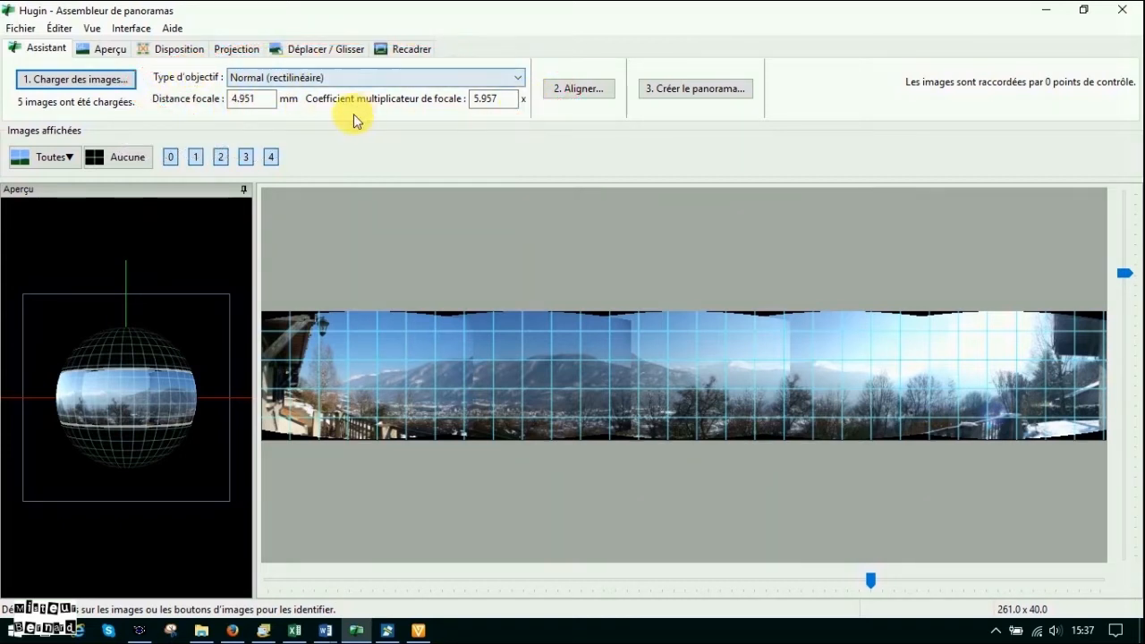
Step: Keep the lens type Normal (rectilinéaire) and align the loaded images
{"action": "left_click", "coordinate": [520, 79]}
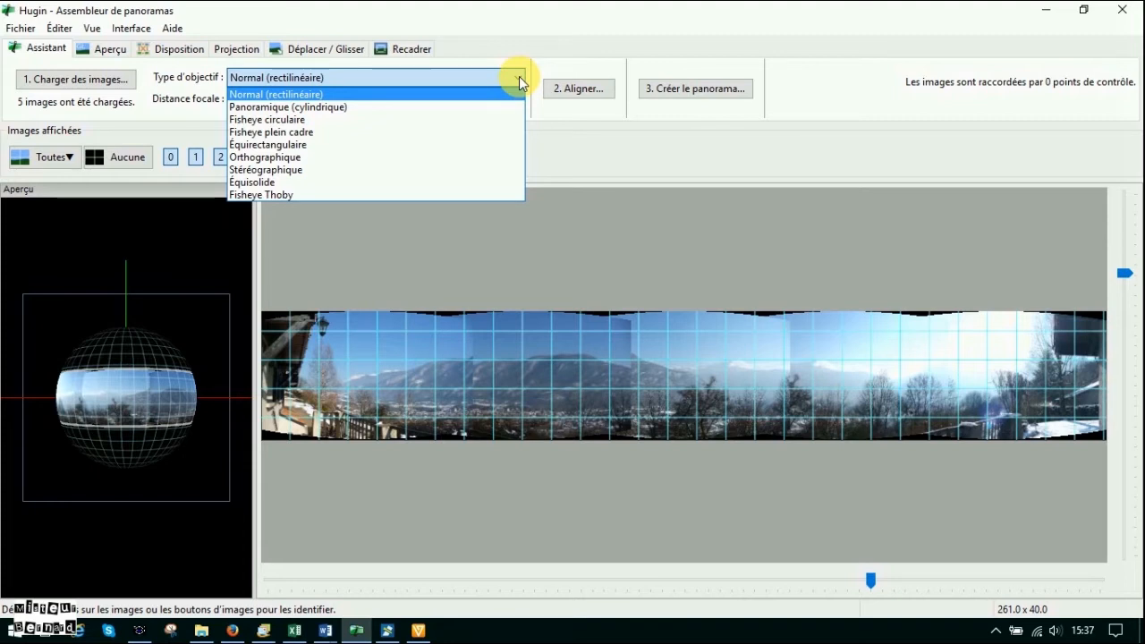
{"action": "left_click", "coordinate": [519, 79]}
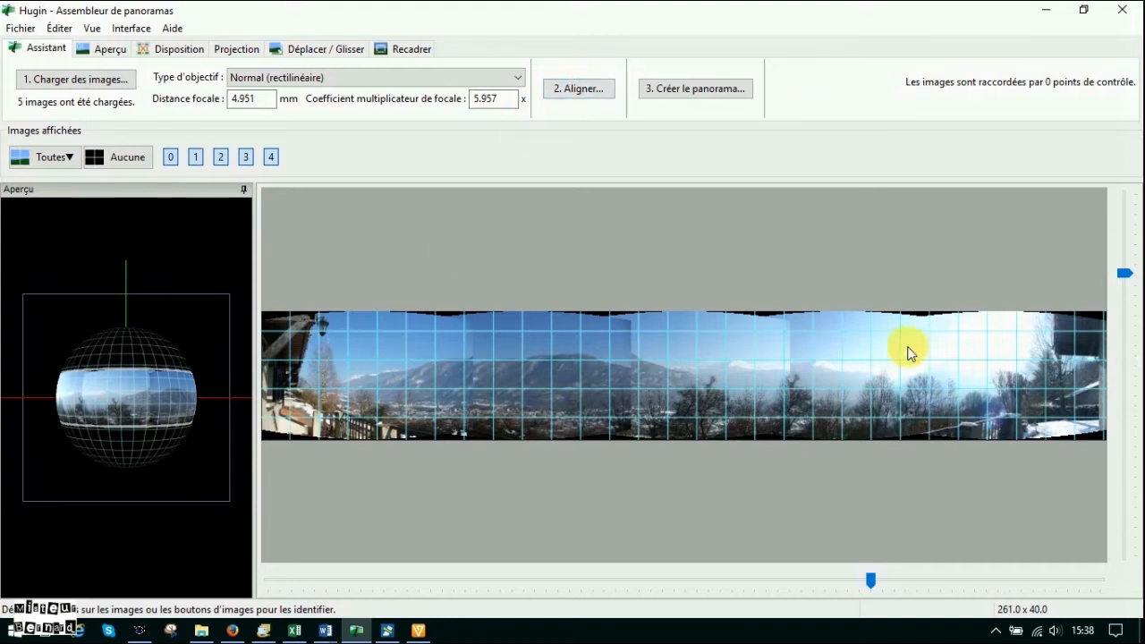
{"action": "left_click", "coordinate": [584, 93]}
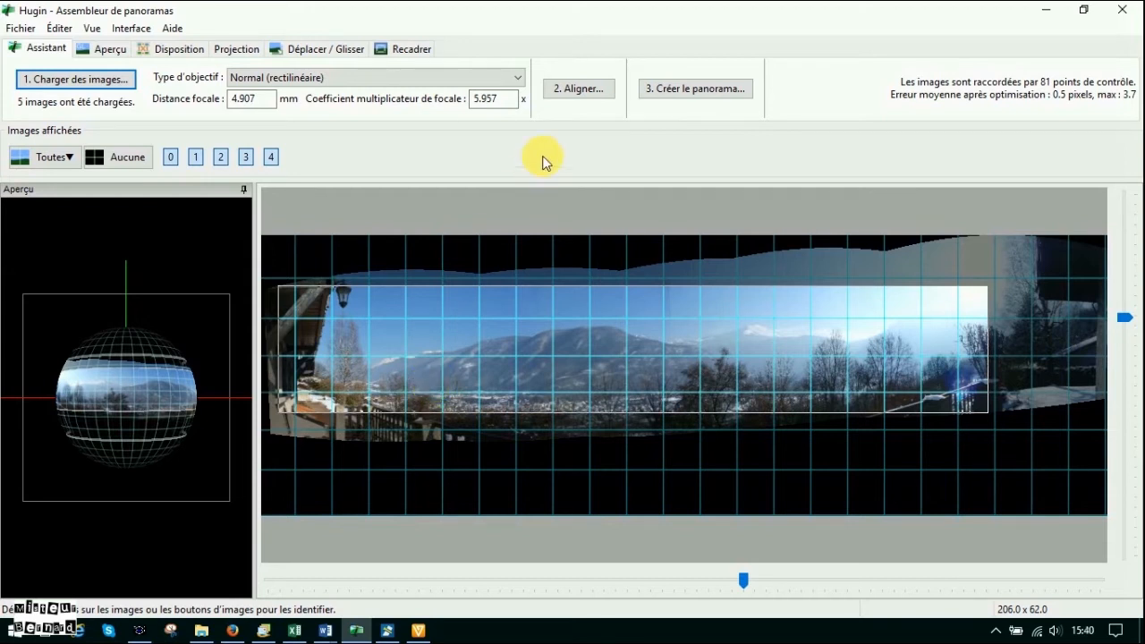
Step: Start creating the panorama as an exposure-corrected low dynamic range JPEG at quality 90, keeping the proposed 8740 x 1564 dimensions
{"action": "left_click", "coordinate": [687, 90]}
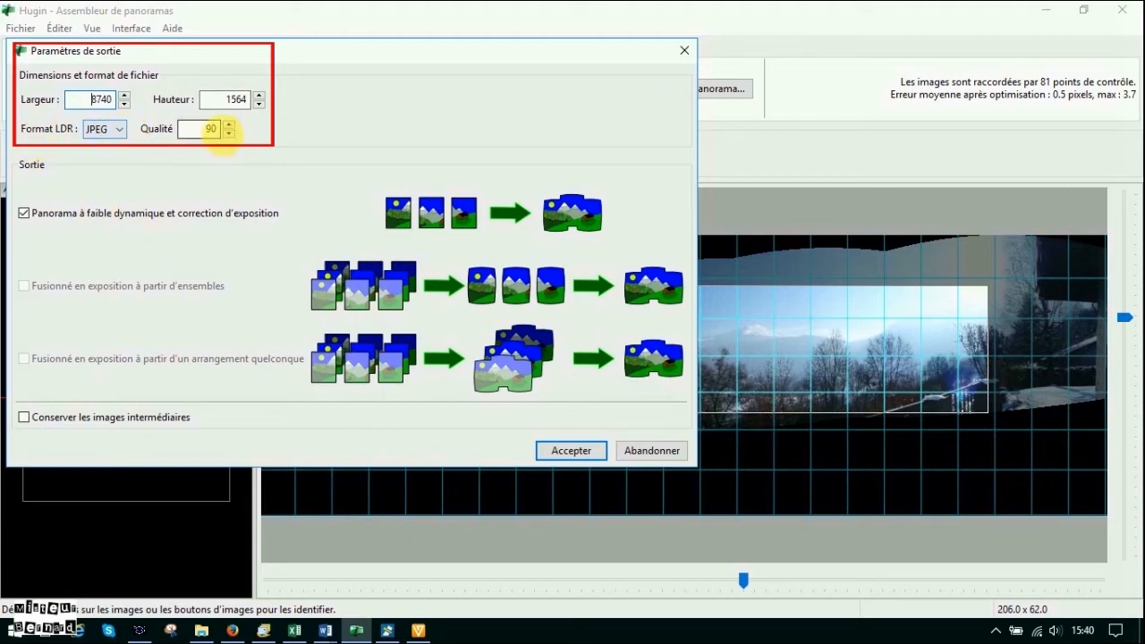
{"action": "left_click", "coordinate": [120, 130]}
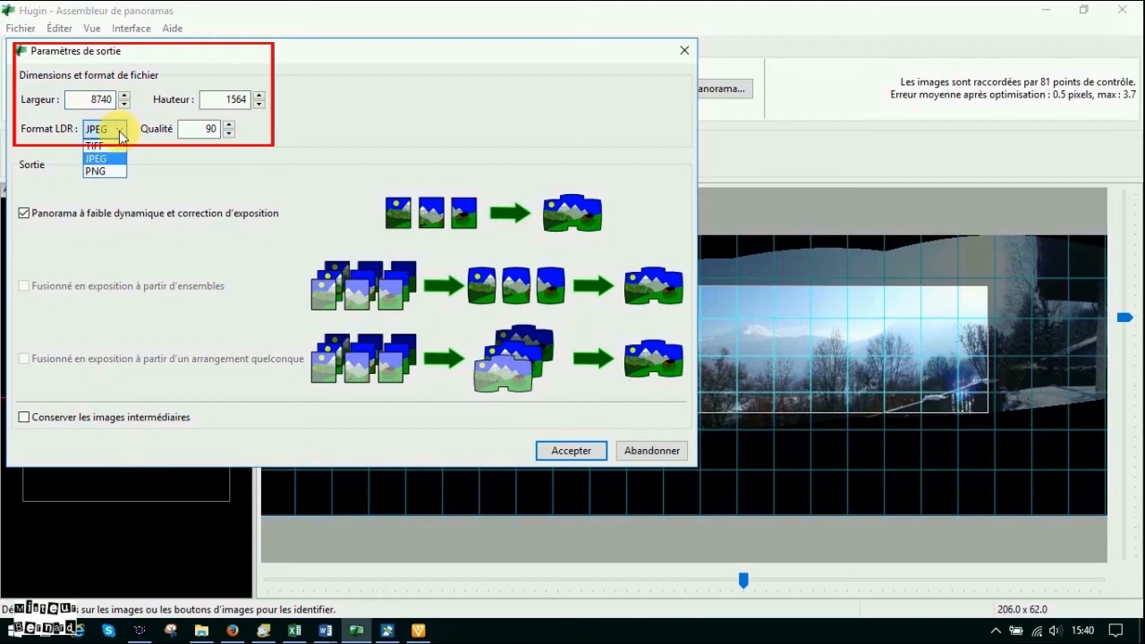
{"action": "left_click", "coordinate": [120, 133]}
{"action": "left_click", "coordinate": [120, 133]}
{"action": "left_click", "coordinate": [119, 134]}
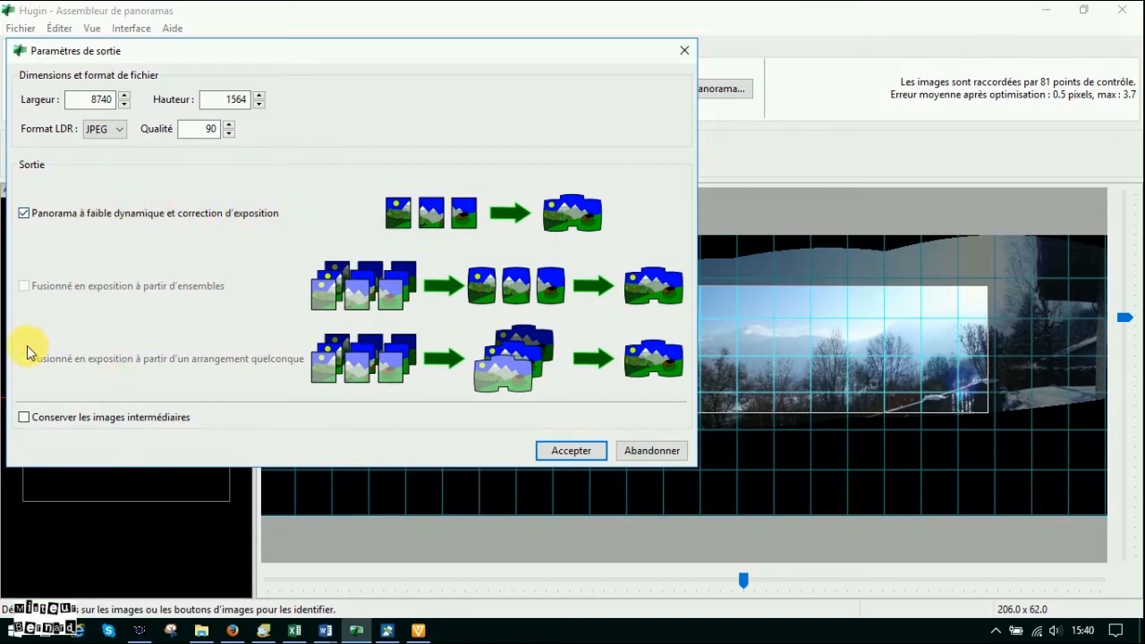
{"action": "left_click", "coordinate": [566, 449]}
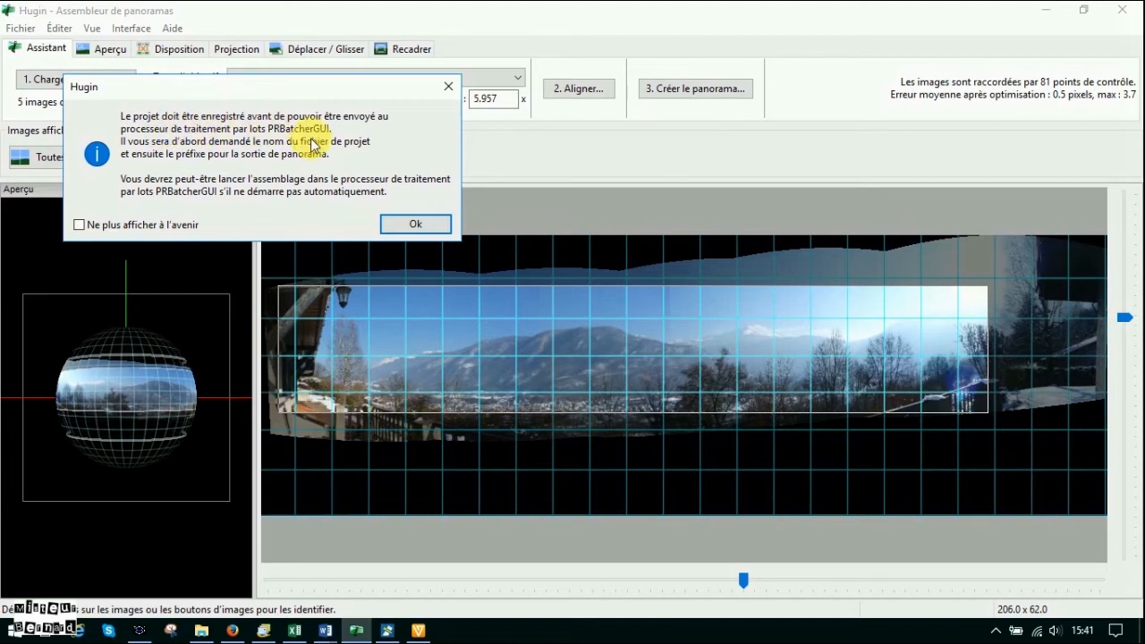
Step: Save the project as P1030199 - P1030203.pto in Photos 1 and start stitching with the output prefix P1030199 - P1030203
{"action": "left_click", "coordinate": [416, 226]}
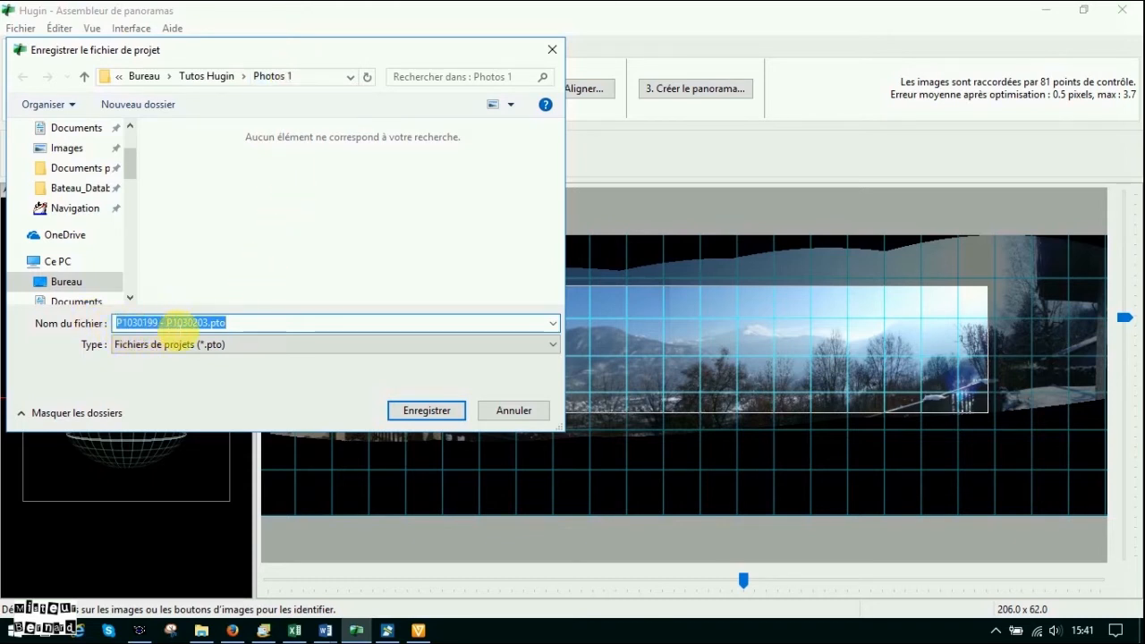
{"action": "double_click", "coordinate": [143, 323]}
{"action": "double_click", "coordinate": [186, 323]}
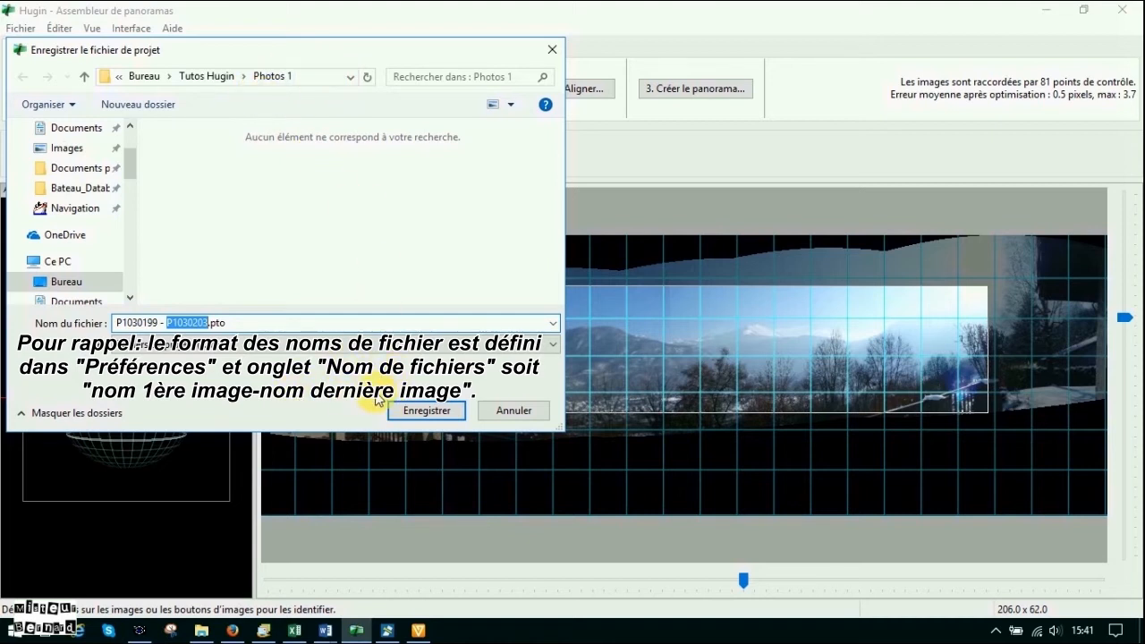
{"action": "left_click", "coordinate": [427, 410]}
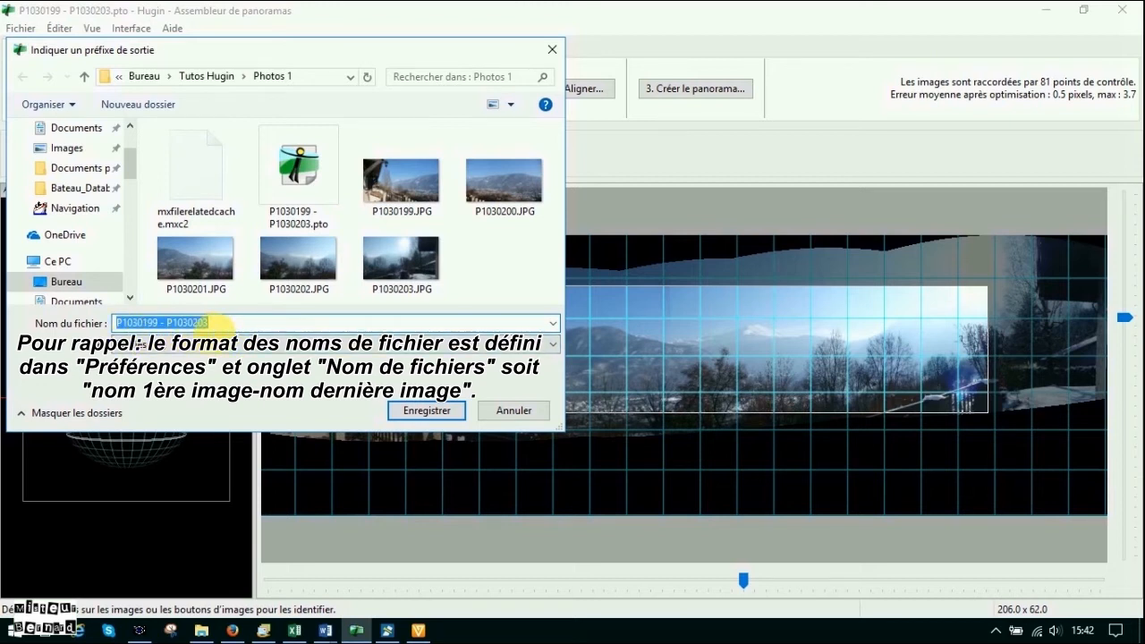
{"action": "left_click", "coordinate": [426, 411]}
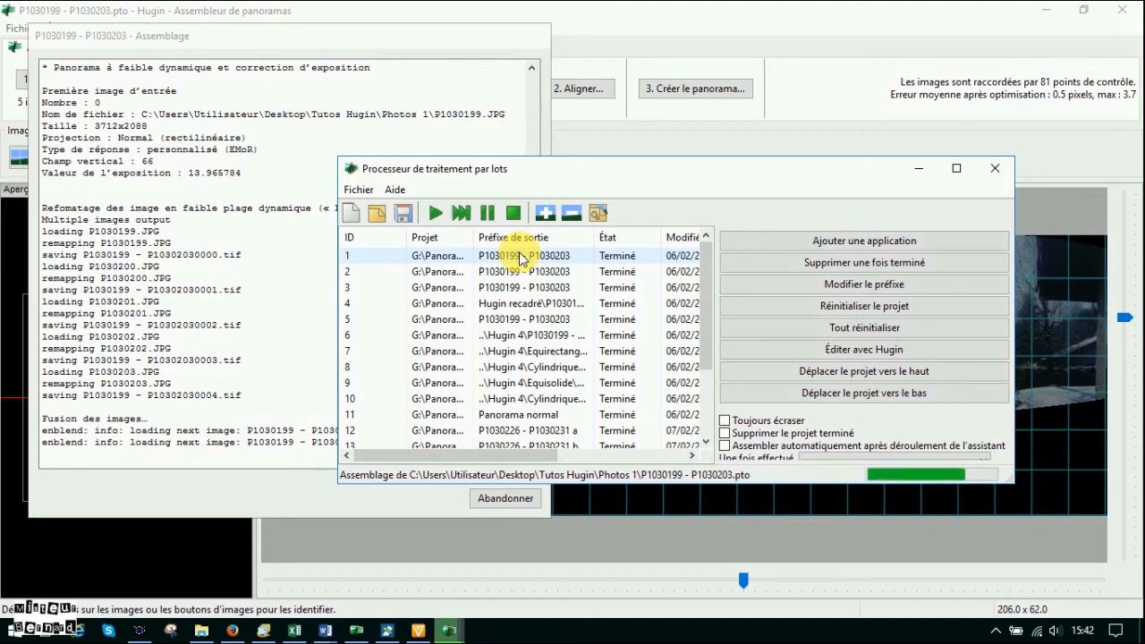
Step: Check the stitching job in the batch list and view the finished P1030199 - P1030203.jpg from the Photos 1 folder
{"action": "left_click_drag", "start_coordinate": [706, 304], "coordinate": [707, 437]}
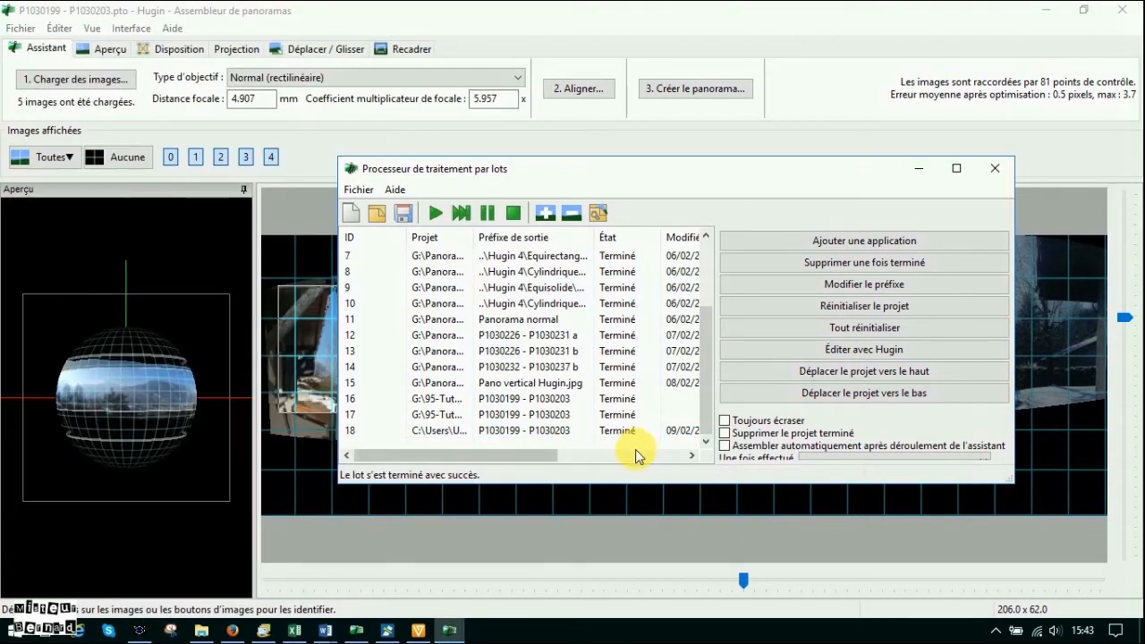
{"action": "left_click", "coordinate": [201, 631]}
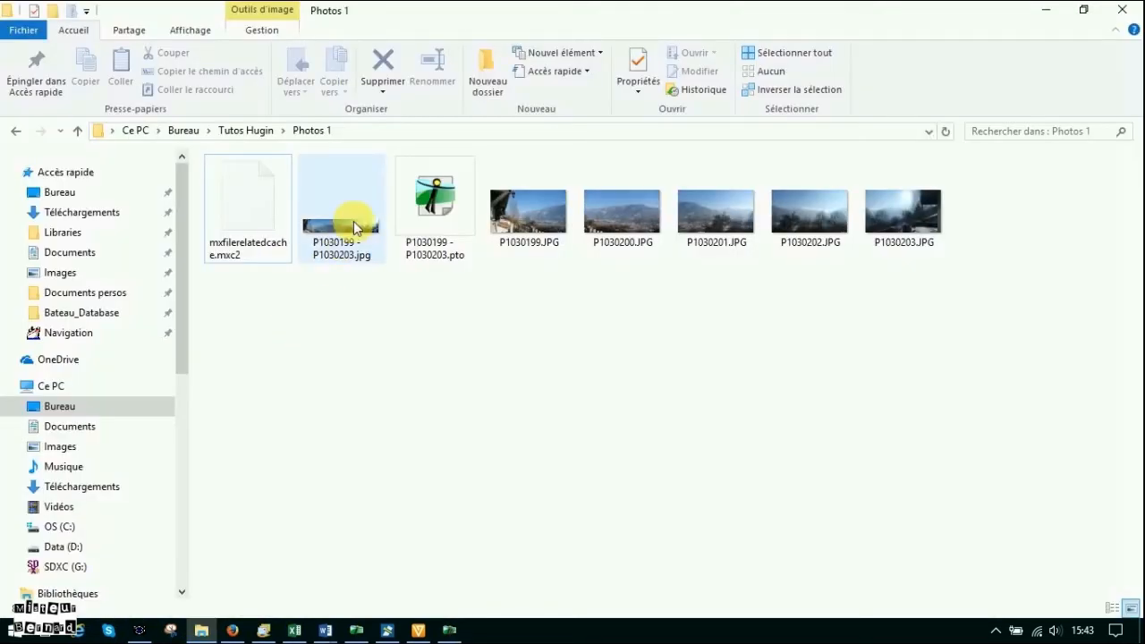
{"action": "double_click", "coordinate": [353, 221]}
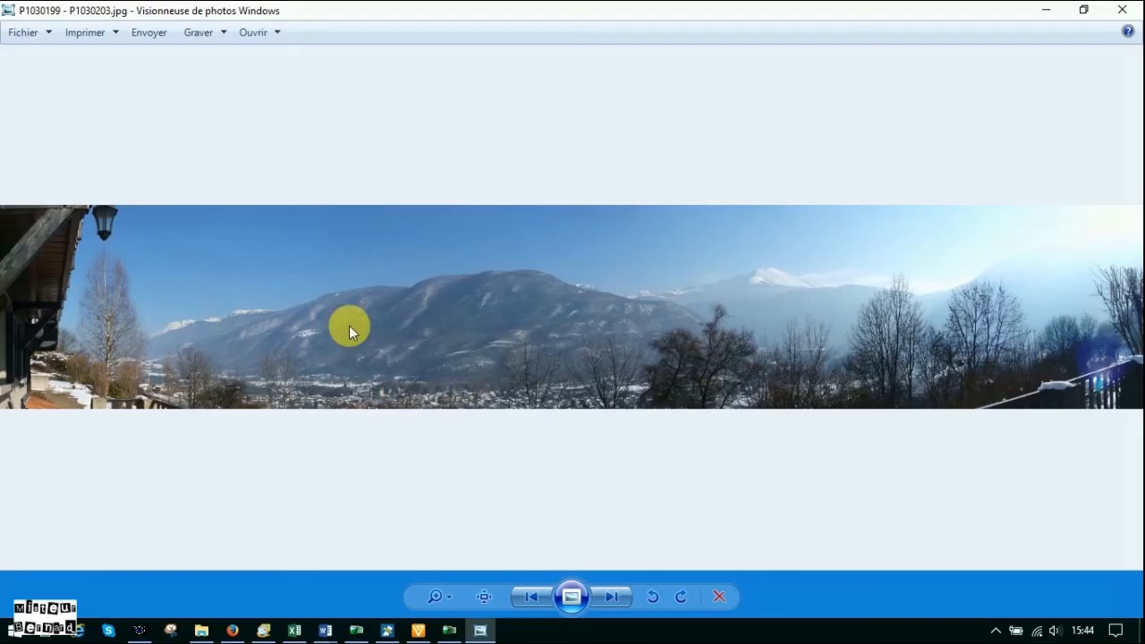
{"action": "key", "text": "alt+F4"}
Step: Switch back to Hugin and show the control points on the panorama preview, then hide them again
{"action": "left_click", "coordinate": [356, 631]}
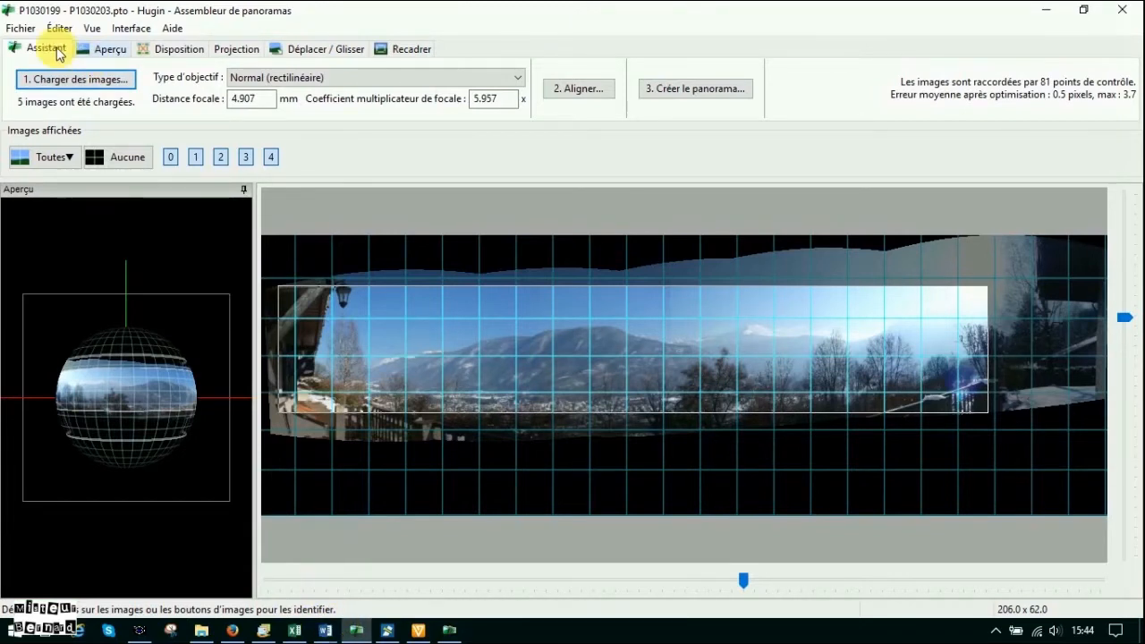
{"action": "left_click", "coordinate": [104, 52]}
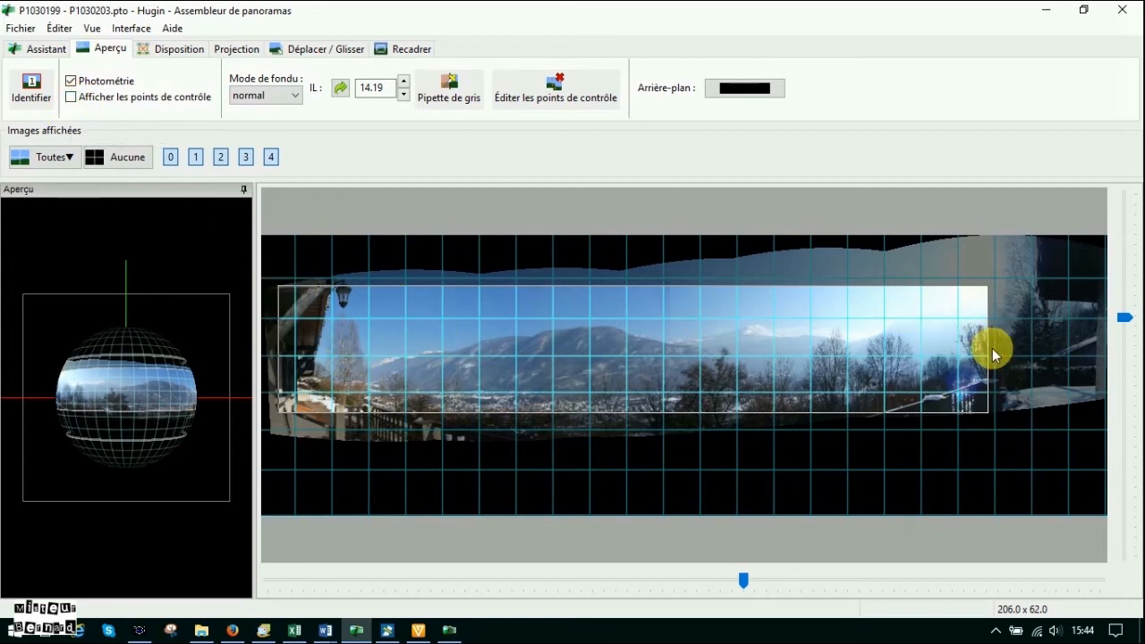
{"action": "left_click", "coordinate": [72, 97]}
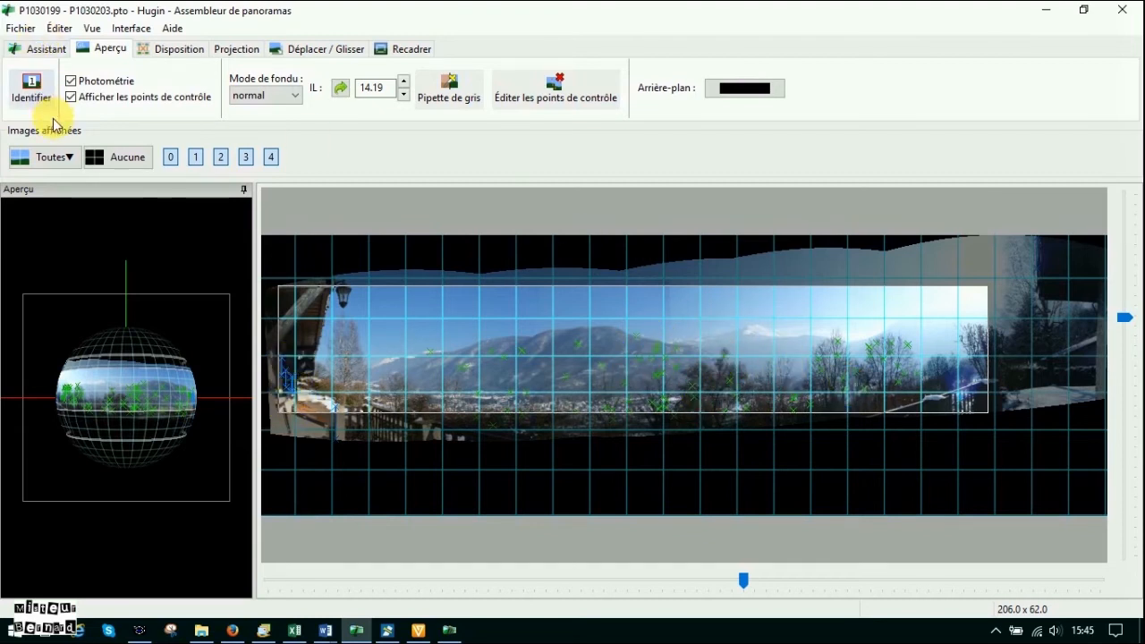
{"action": "left_click", "coordinate": [71, 96]}
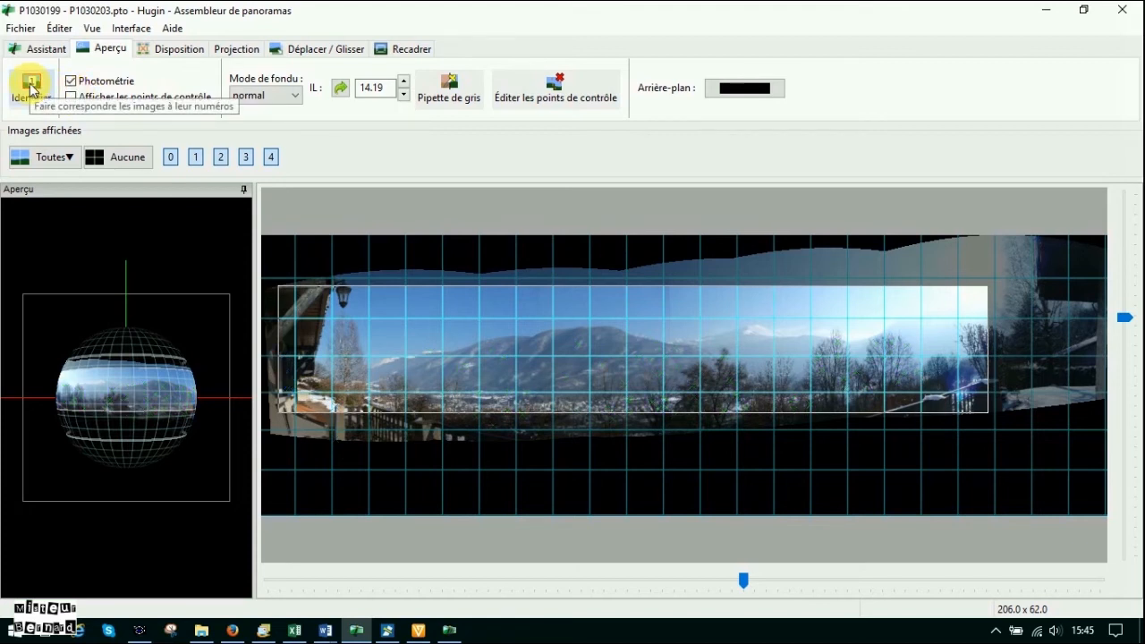
Step: Turn on image identification in the preview and examine how the numbered source images overlap
{"action": "left_click", "coordinate": [31, 87]}
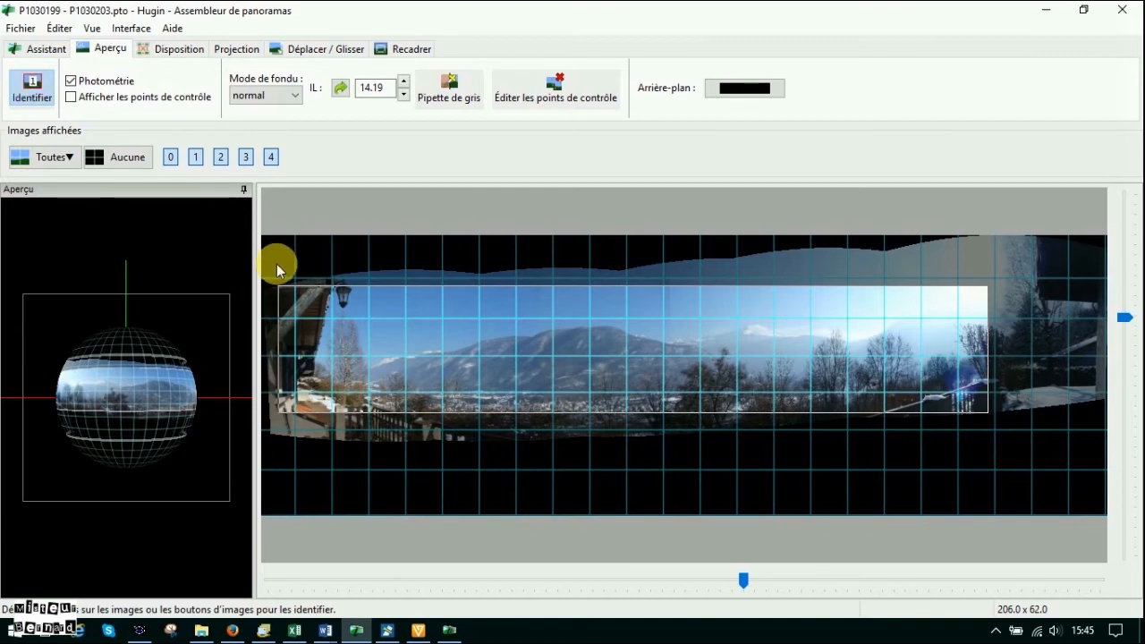
{"action": "mouse_move", "coordinate": [301, 302]}
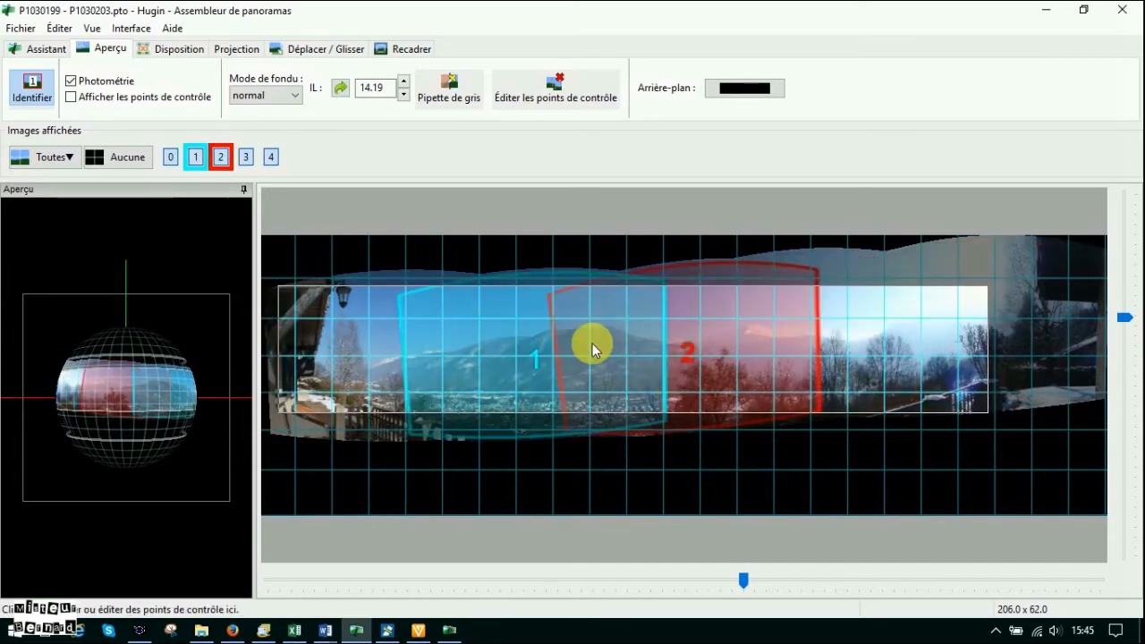
Step: Open the panorama editor, check the photo list and display the control points linking P1030199.JPG and P1030200.JPG
{"action": "left_click", "coordinate": [359, 328]}
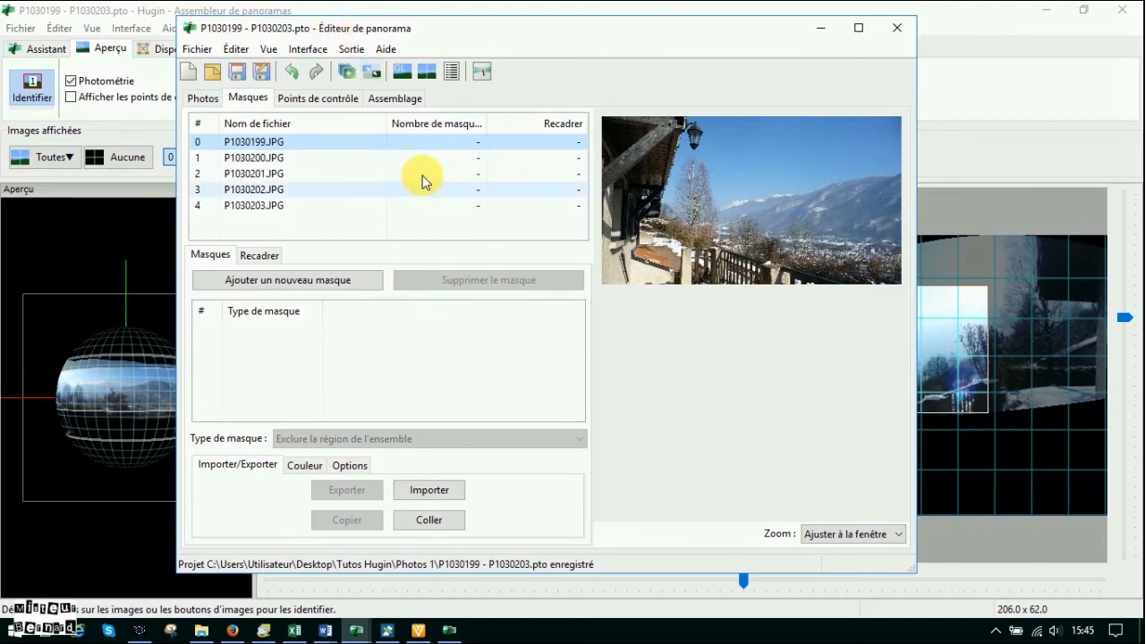
{"action": "left_click", "coordinate": [202, 99]}
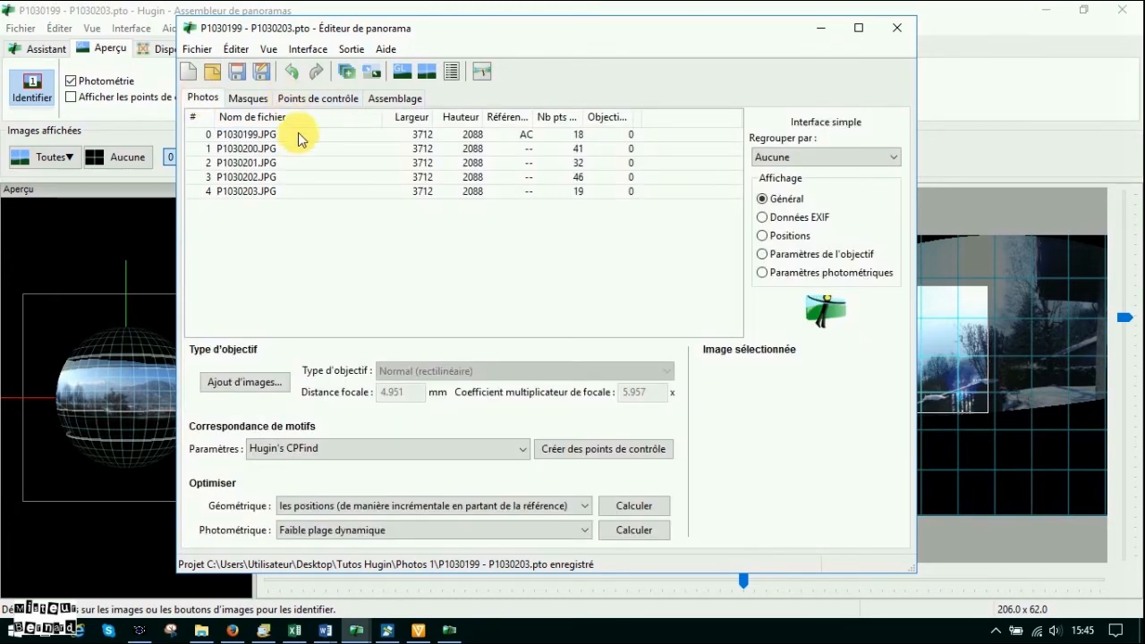
{"action": "left_click", "coordinate": [298, 100]}
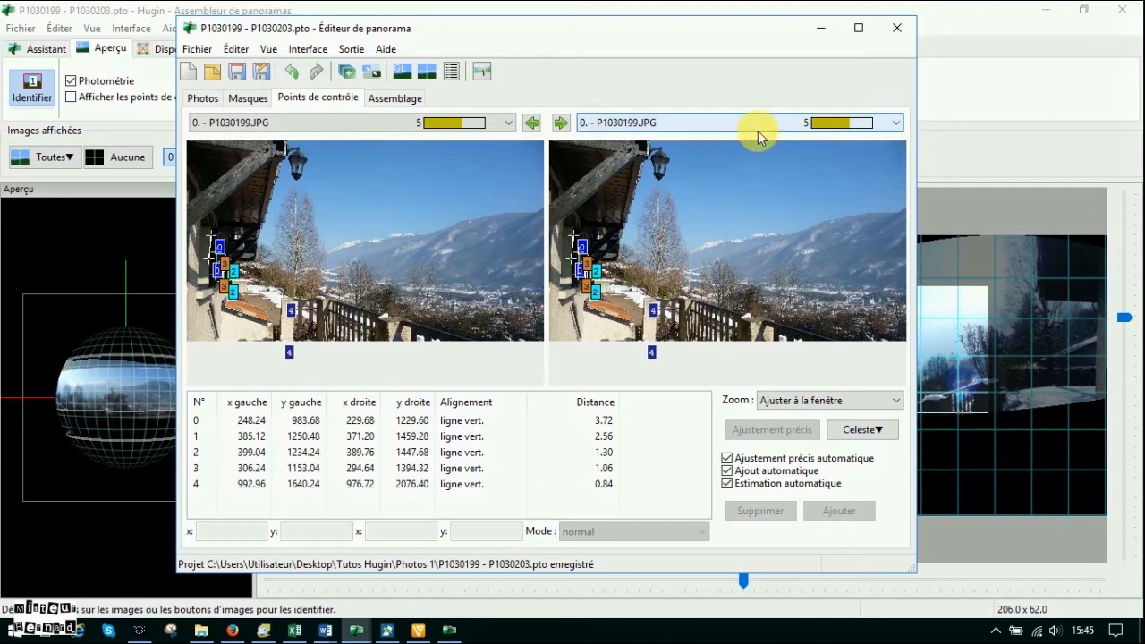
{"action": "left_click", "coordinate": [895, 123]}
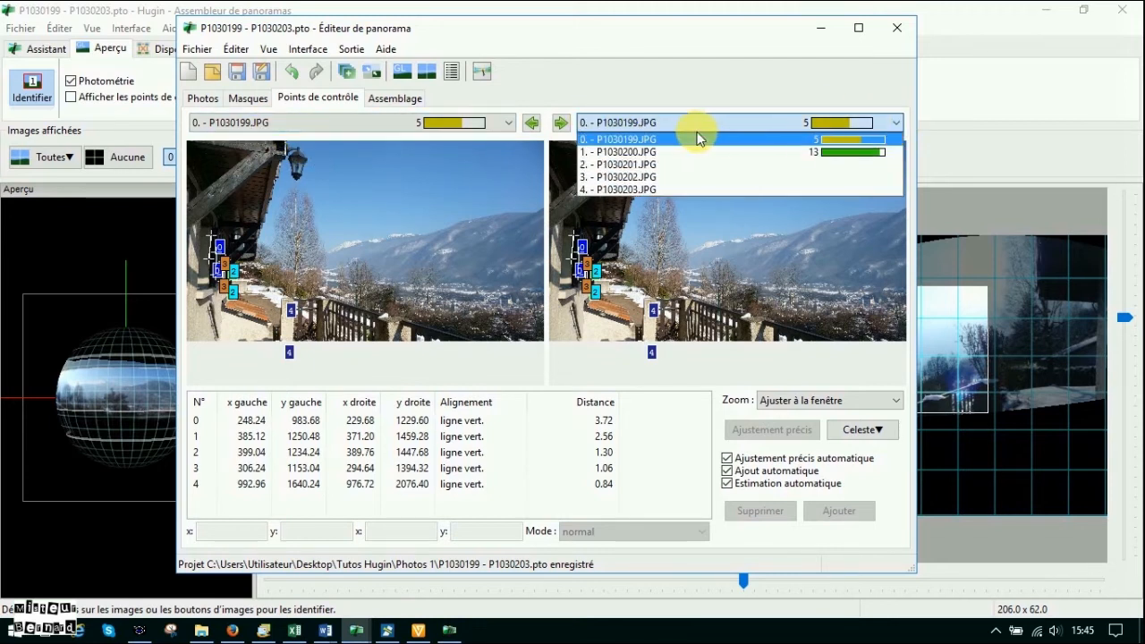
{"action": "left_click", "coordinate": [635, 152]}
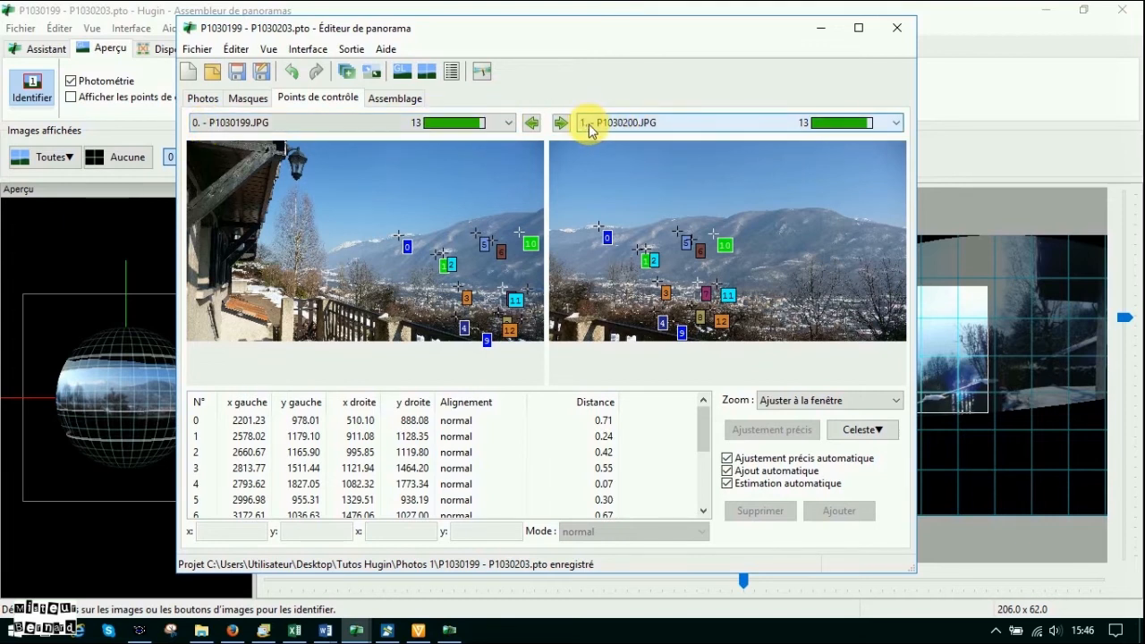
Step: Step through the remaining image pairs and examine the control points that connect each photo to its neighbour
{"action": "left_click", "coordinate": [561, 122]}
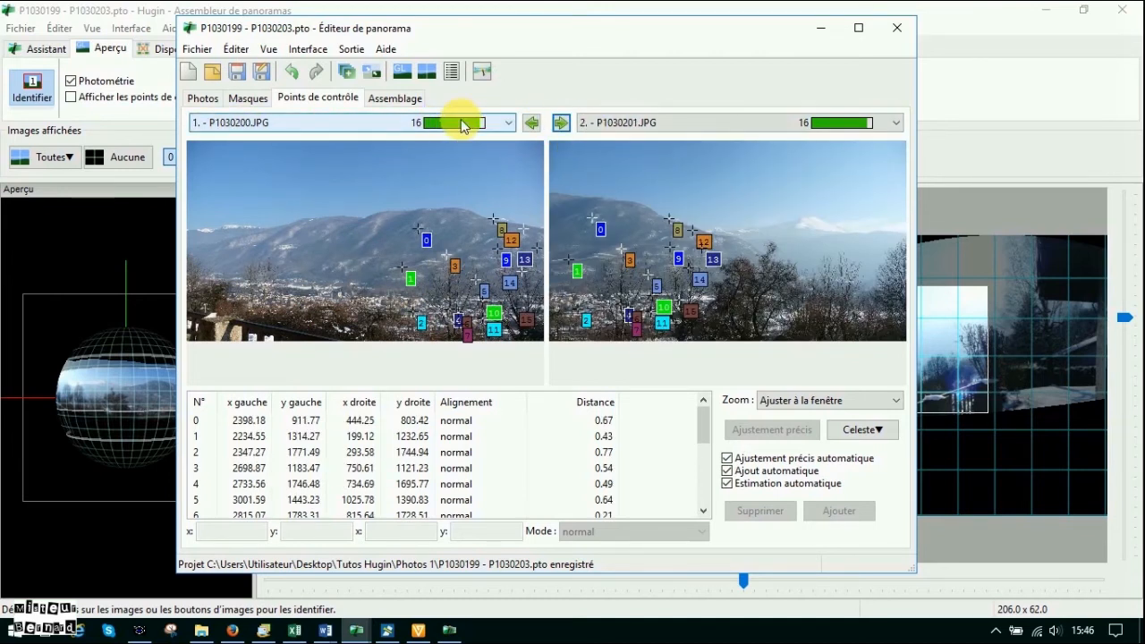
{"action": "left_click", "coordinate": [561, 123]}
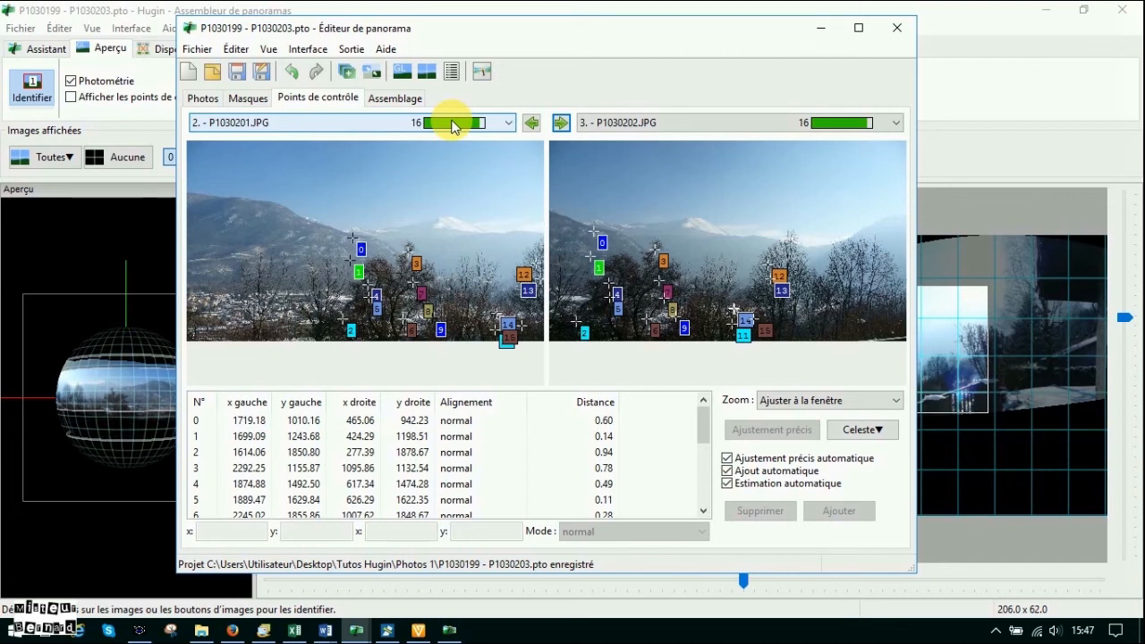
{"action": "left_click", "coordinate": [560, 124]}
{"action": "left_click", "coordinate": [560, 123]}
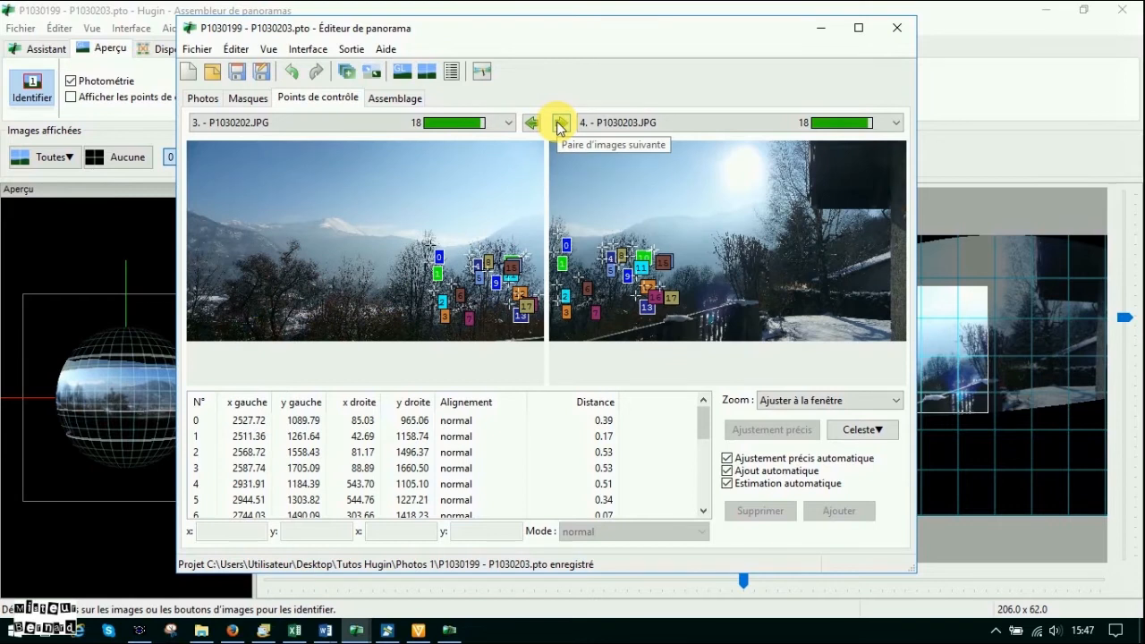
{"action": "left_click", "coordinate": [560, 124]}
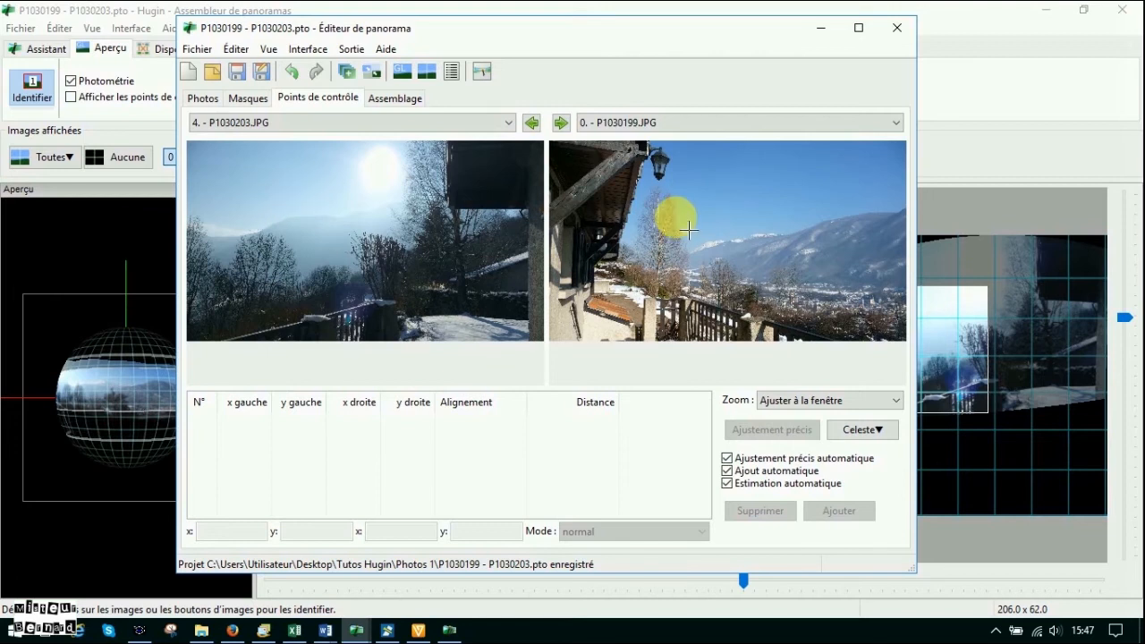
{"action": "left_click", "coordinate": [529, 126]}
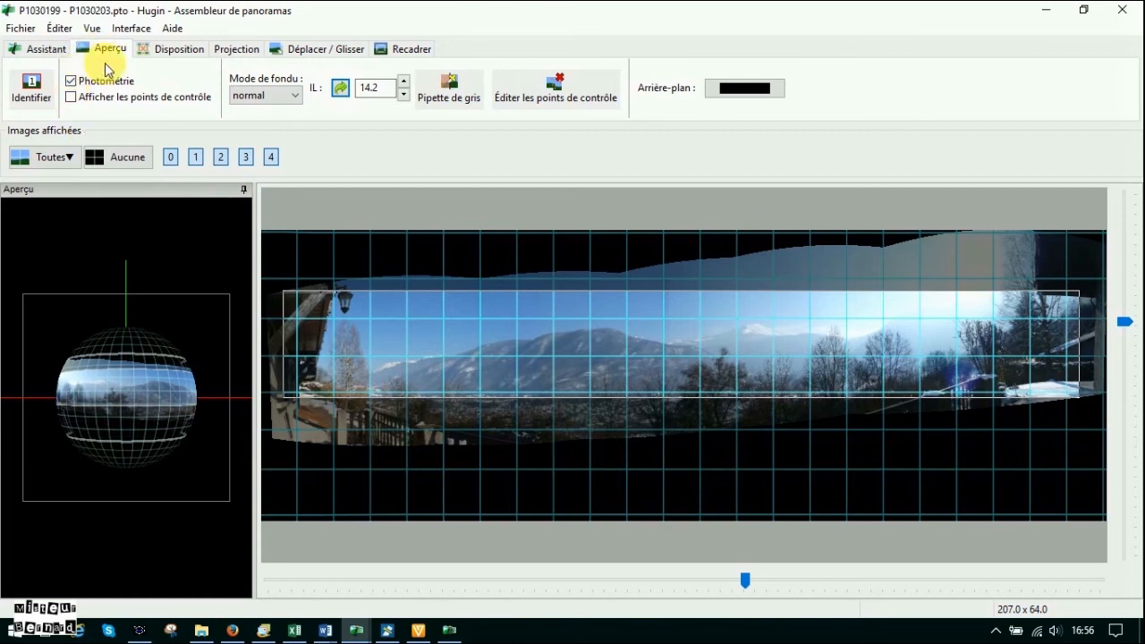
Step: Try out the exposure value (IL) adjustment on the panorama preview
{"action": "left_click", "coordinate": [338, 88]}
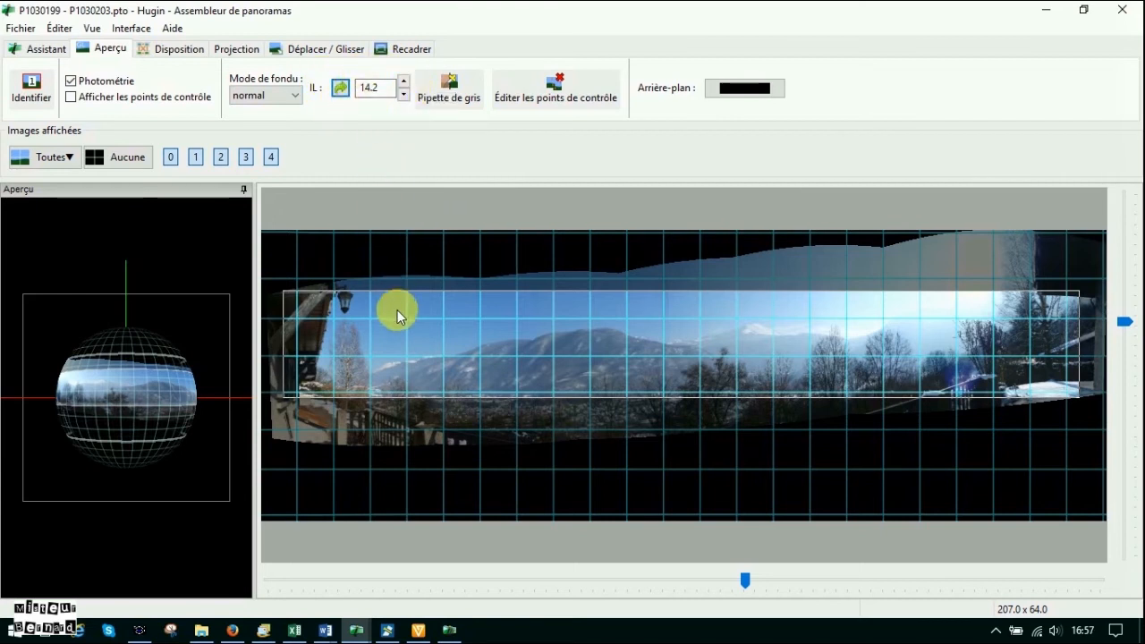
{"action": "left_click", "coordinate": [407, 95]}
{"action": "left_click", "coordinate": [404, 94]}
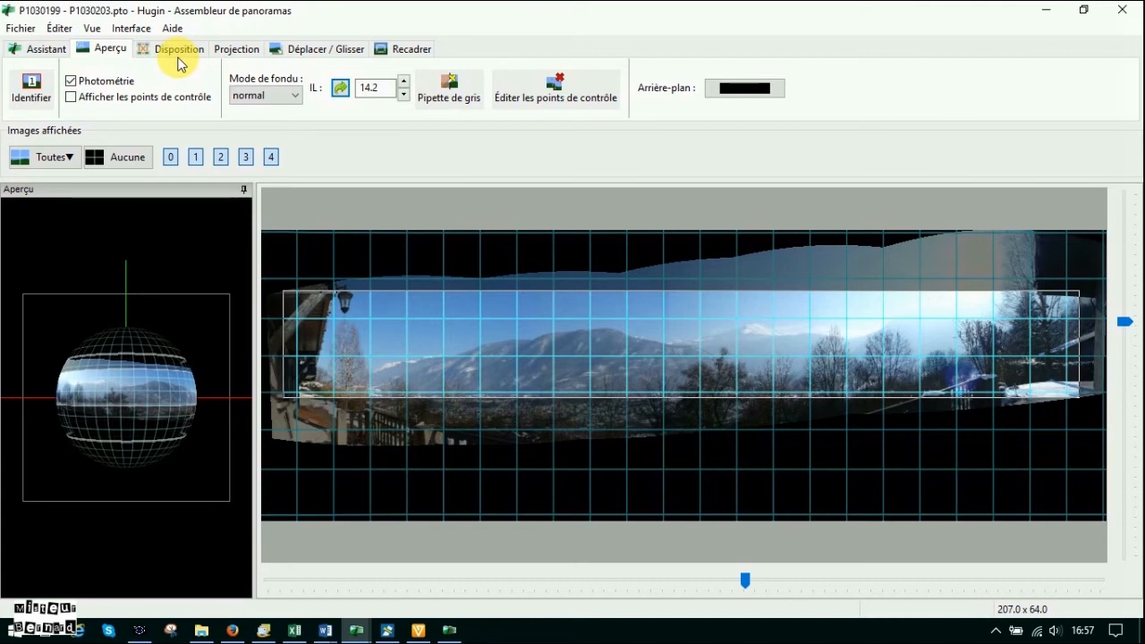
Step: Adjust the panorama's crop rectangle to about 1174 left, 655 top, 8792 right and 2252 bottom
{"action": "left_click", "coordinate": [414, 51]}
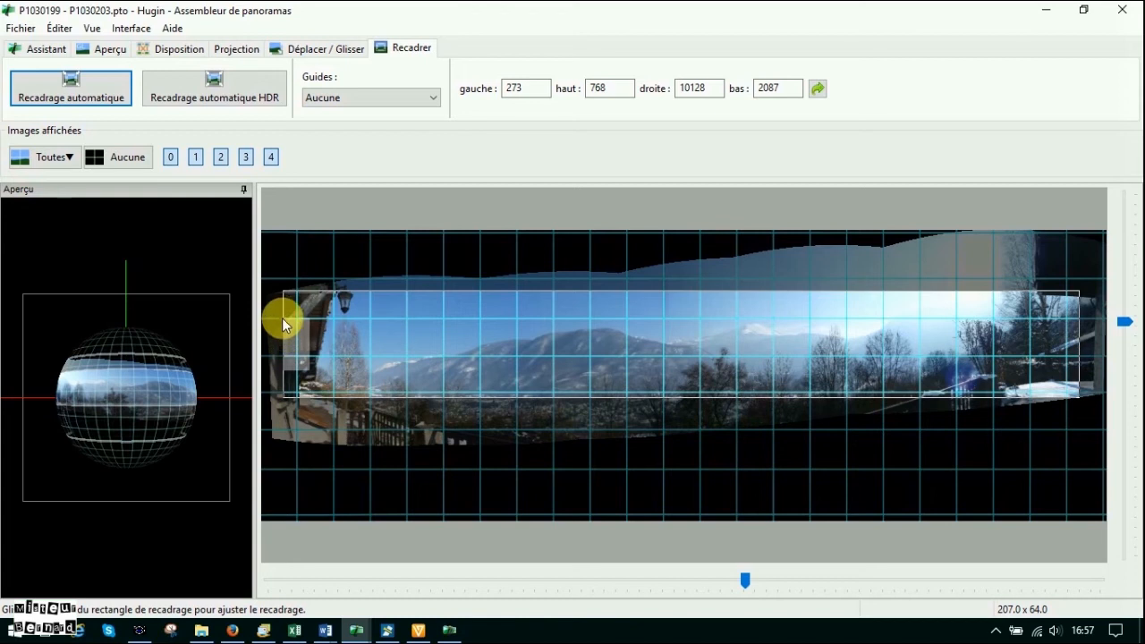
{"action": "mouse_move", "coordinate": [282, 305]}
{"action": "left_mouse_down"}
{"action": "mouse_move", "coordinate": [363, 306]}
{"action": "mouse_move", "coordinate": [342, 310]}
{"action": "mouse_move", "coordinate": [355, 302]}
{"action": "left_mouse_up"}
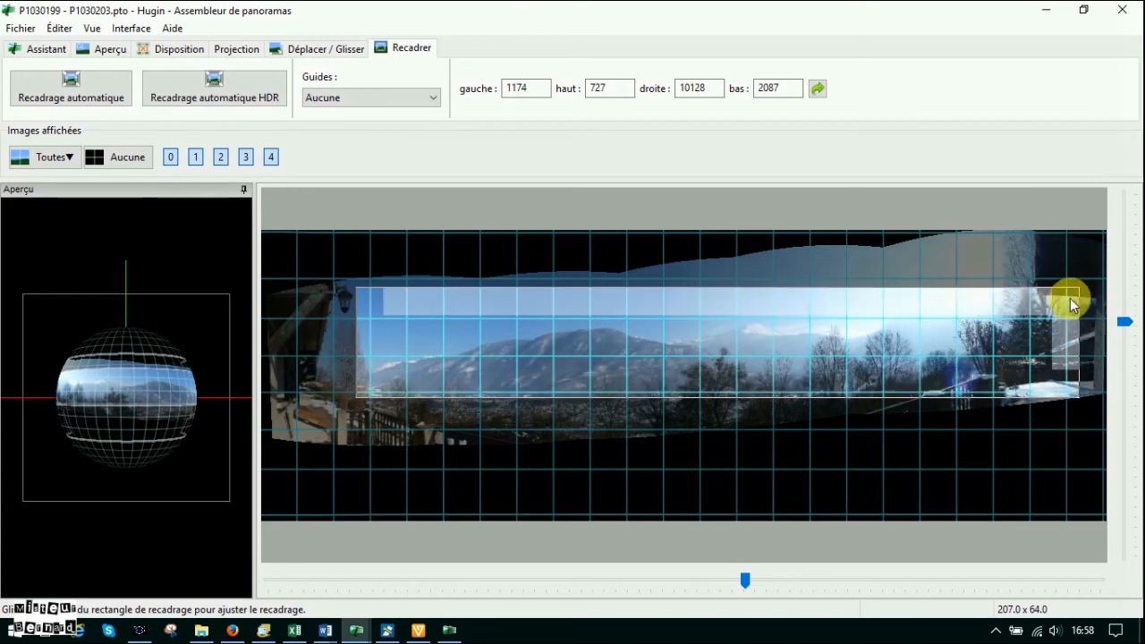
{"action": "left_click_drag", "start_coordinate": [1052, 304], "coordinate": [970, 288]}
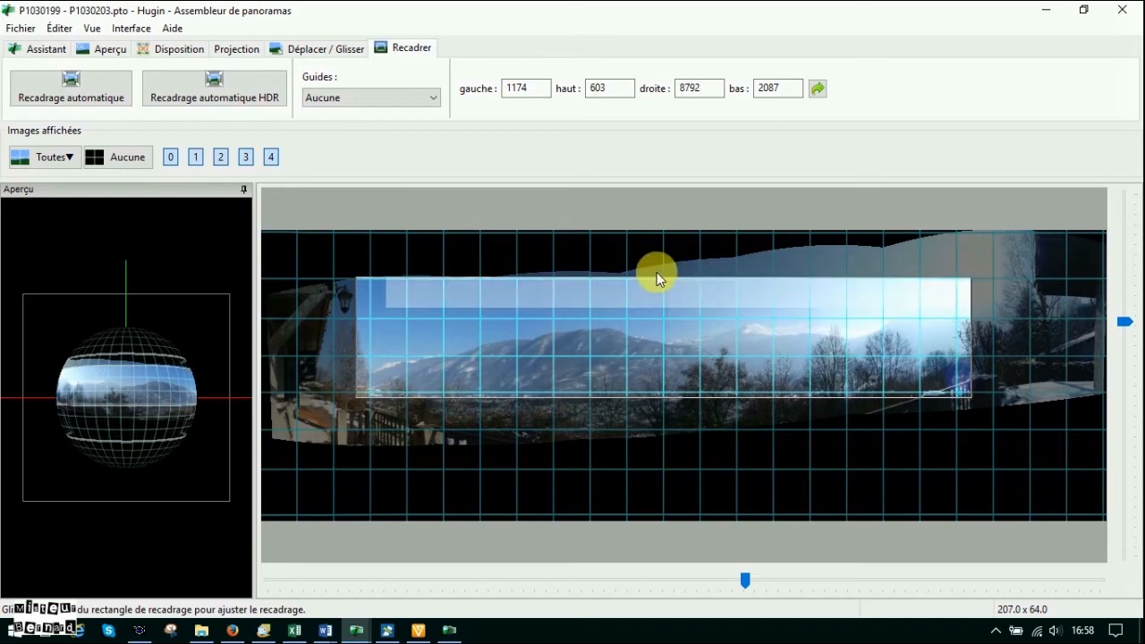
{"action": "left_click_drag", "start_coordinate": [655, 278], "coordinate": [650, 271]}
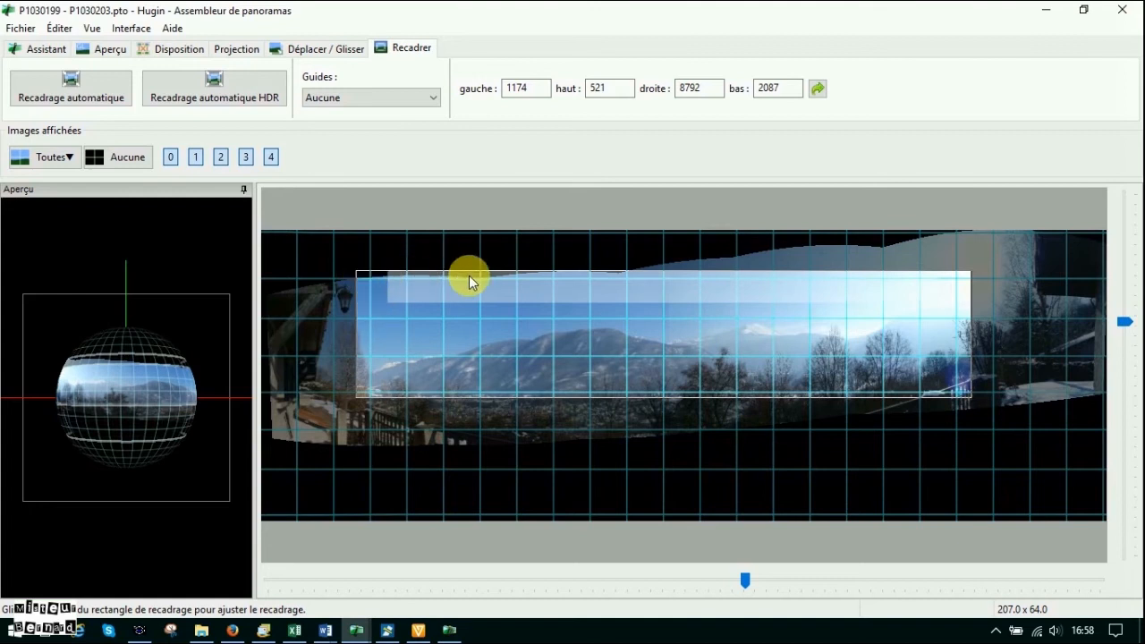
{"action": "left_click_drag", "start_coordinate": [623, 270], "coordinate": [617, 280]}
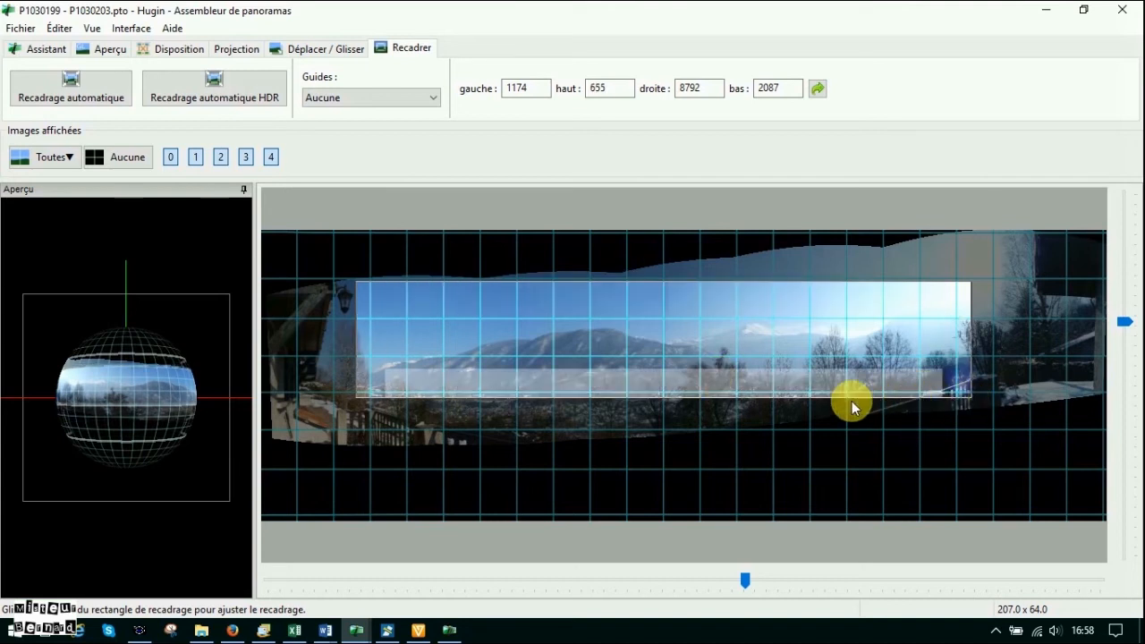
{"action": "mouse_move", "coordinate": [780, 395]}
{"action": "left_mouse_down"}
{"action": "mouse_move", "coordinate": [782, 439]}
{"action": "mouse_move", "coordinate": [780, 409]}
{"action": "left_mouse_up"}
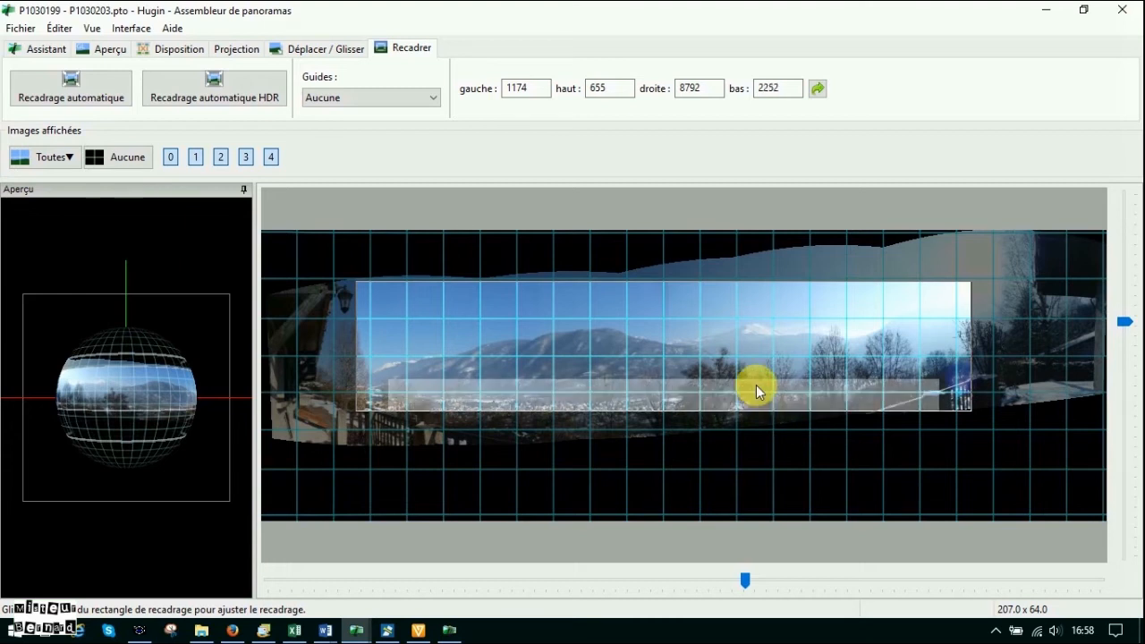
Step: View the assistant settings and the image layout, and open the control points connecting P1030199.JPG and P1030200.JPG
{"action": "left_click", "coordinate": [30, 52]}
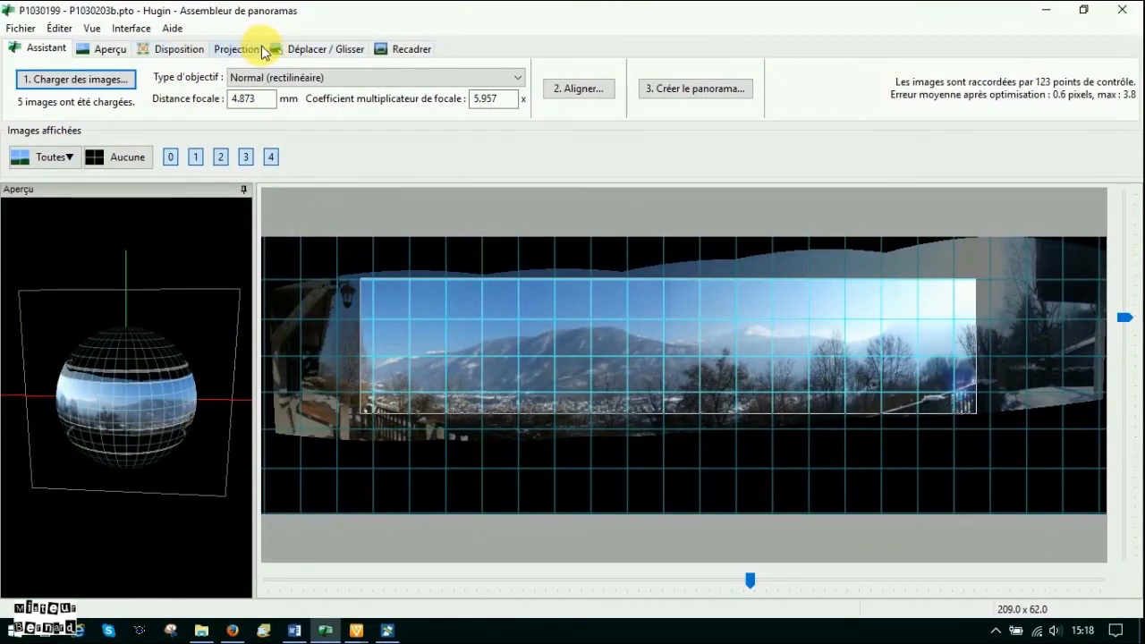
{"action": "left_click", "coordinate": [179, 50]}
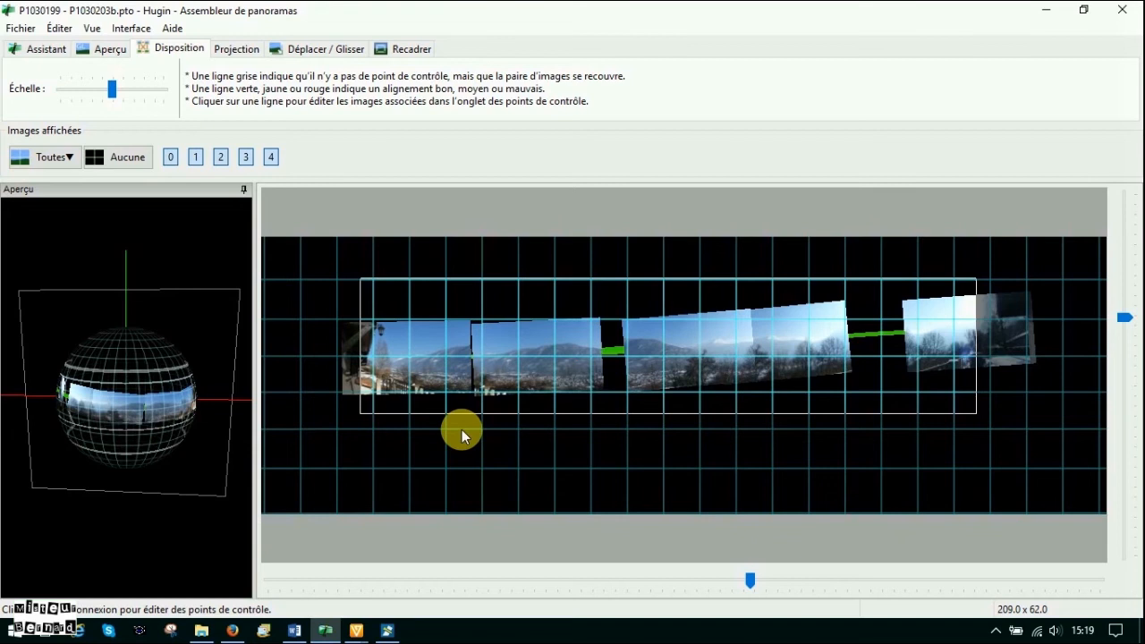
{"action": "left_click", "coordinate": [445, 359]}
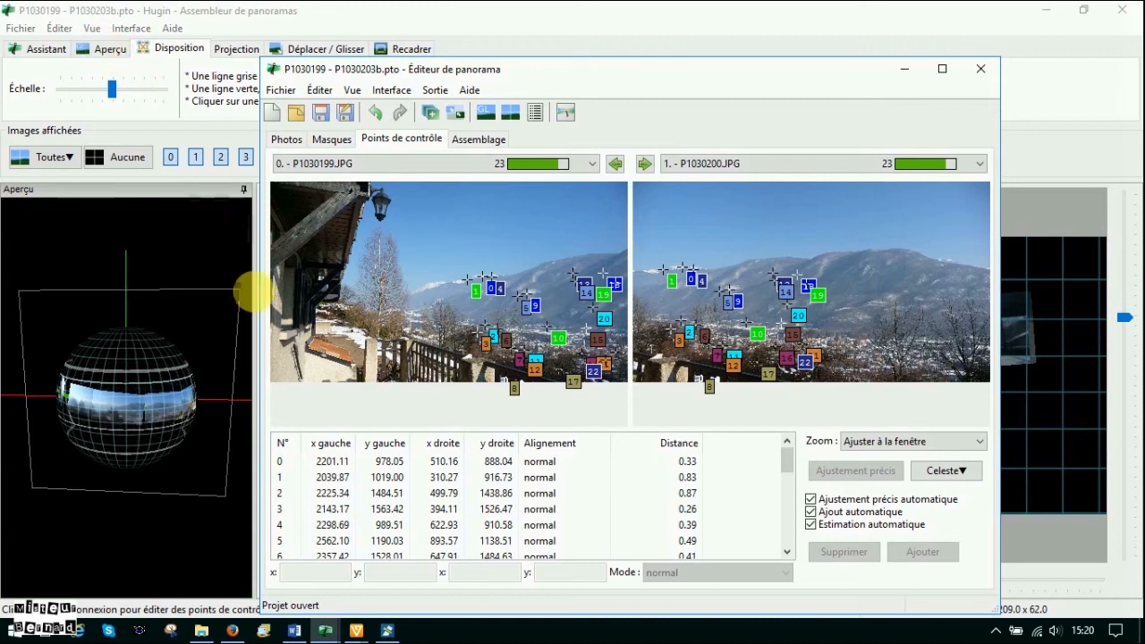
Step: Browse forward through the image pairs up to P1030202.JPG and P1030203.JPG and back again, comparing their control points
{"action": "left_click", "coordinate": [646, 165]}
{"action": "left_click", "coordinate": [648, 166]}
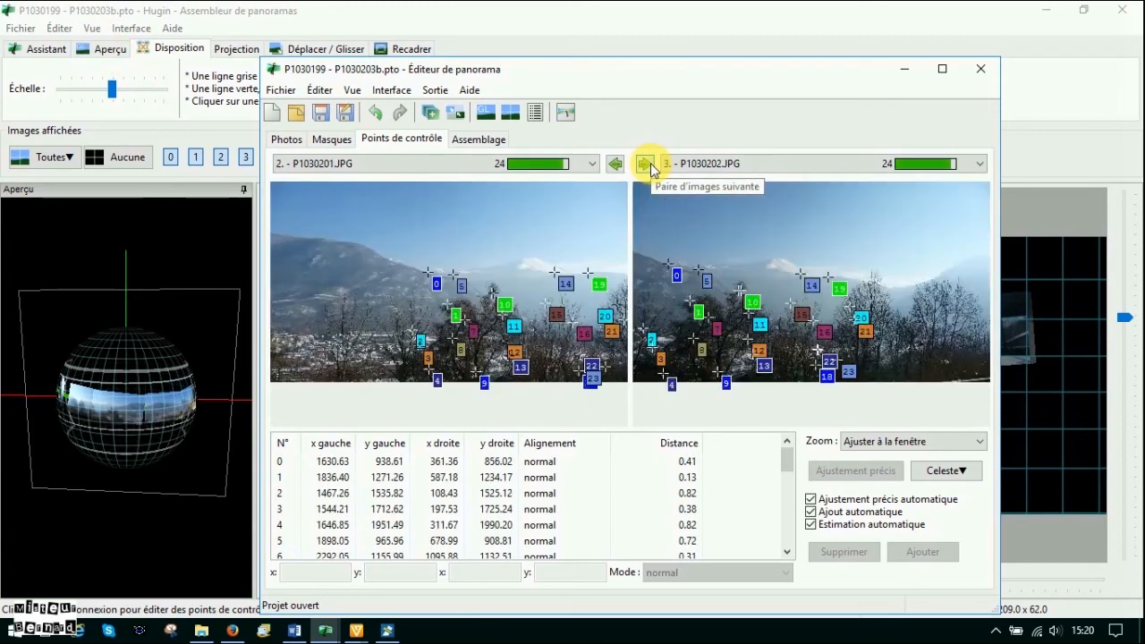
{"action": "left_click", "coordinate": [647, 167]}
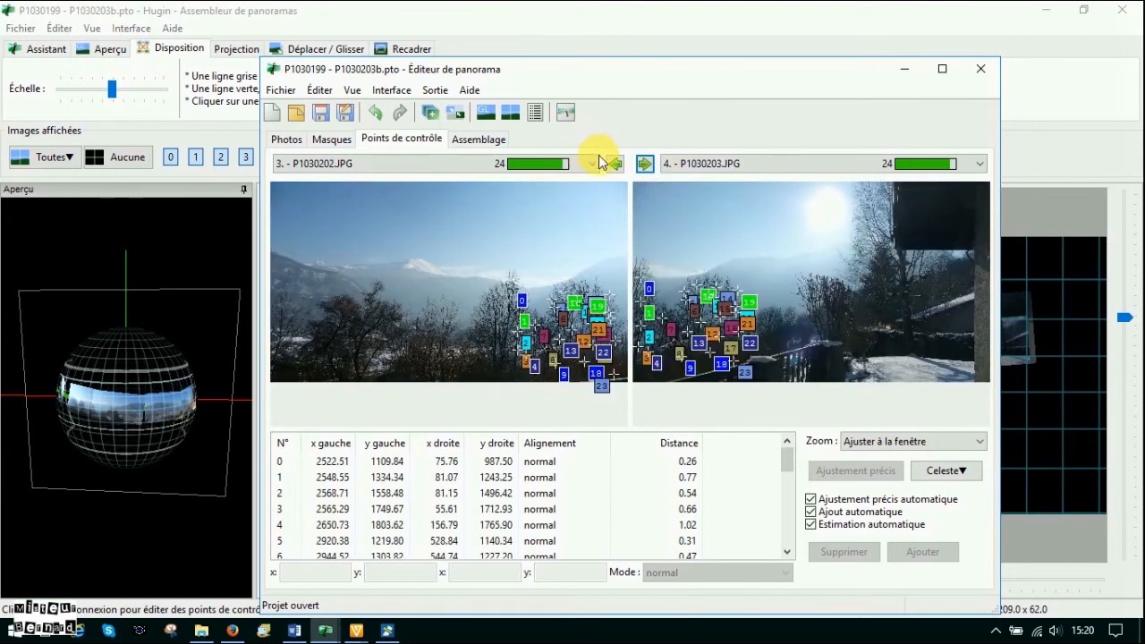
{"action": "left_click", "coordinate": [615, 164]}
{"action": "left_click", "coordinate": [615, 165]}
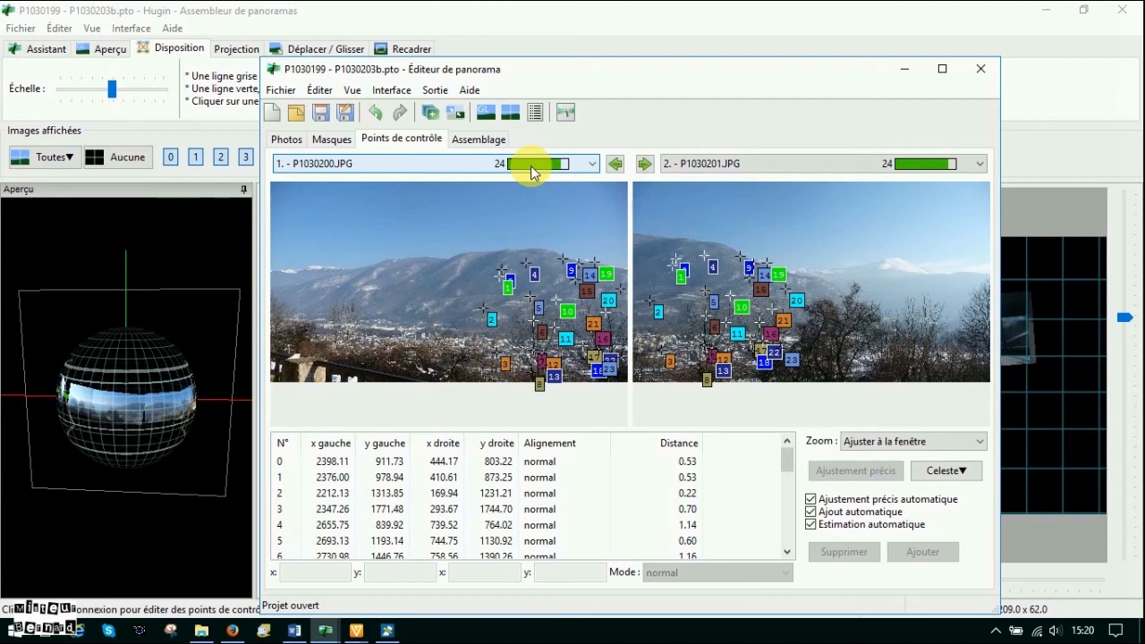
{"action": "left_click", "coordinate": [615, 165]}
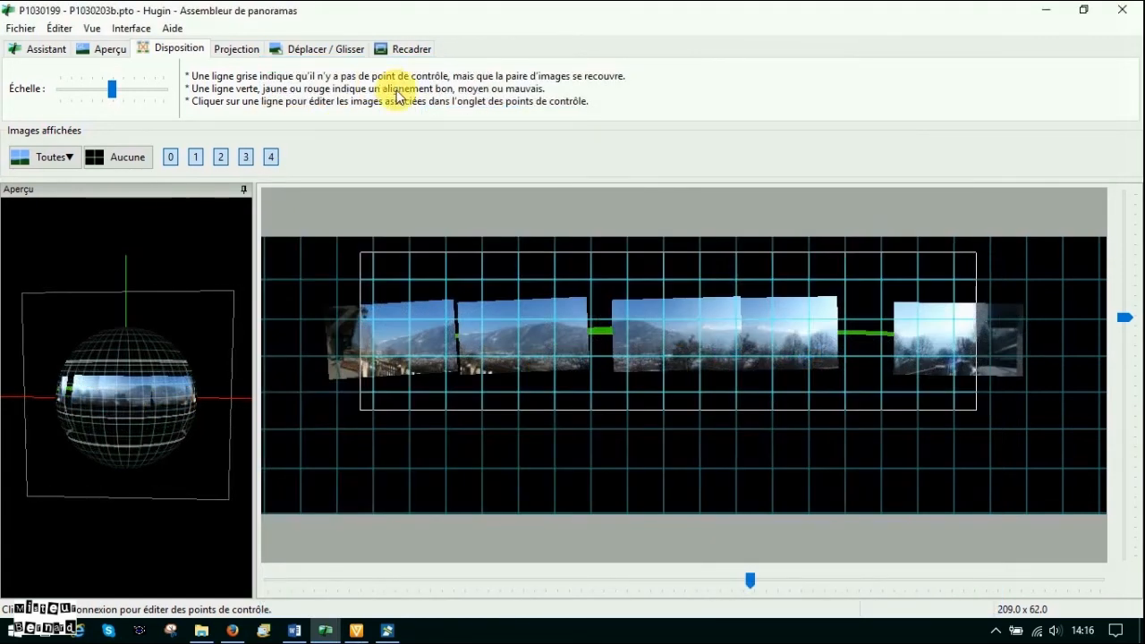
Step: Review the projection and Move/Drag settings, and rotate the overview sphere to inspect the panorama's axes
{"action": "left_click", "coordinate": [242, 51]}
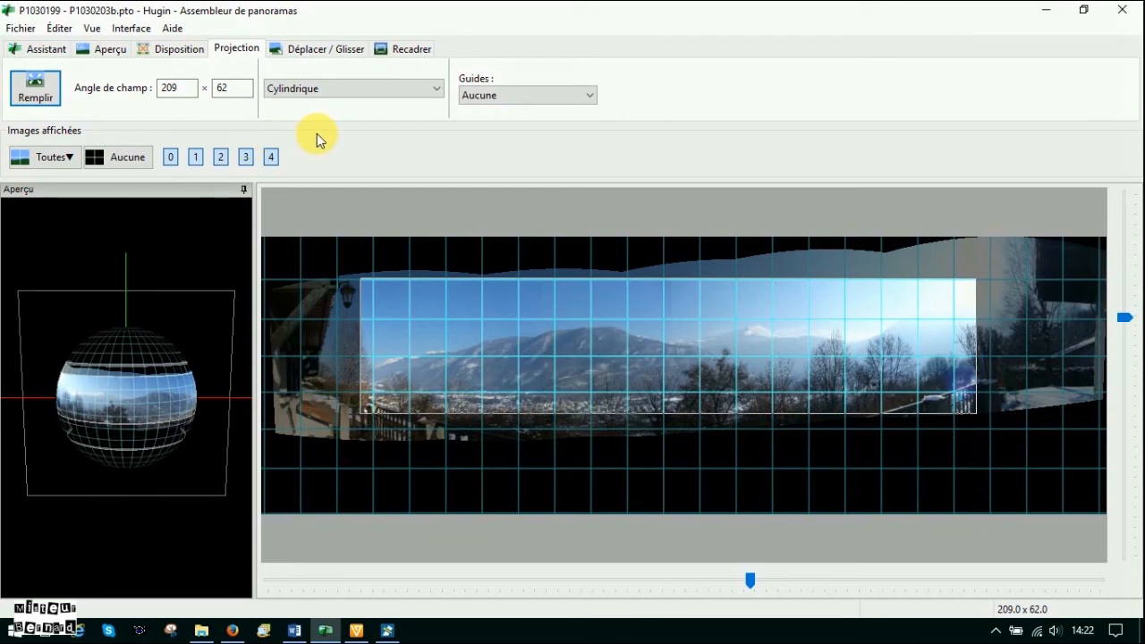
{"action": "left_click", "coordinate": [316, 48]}
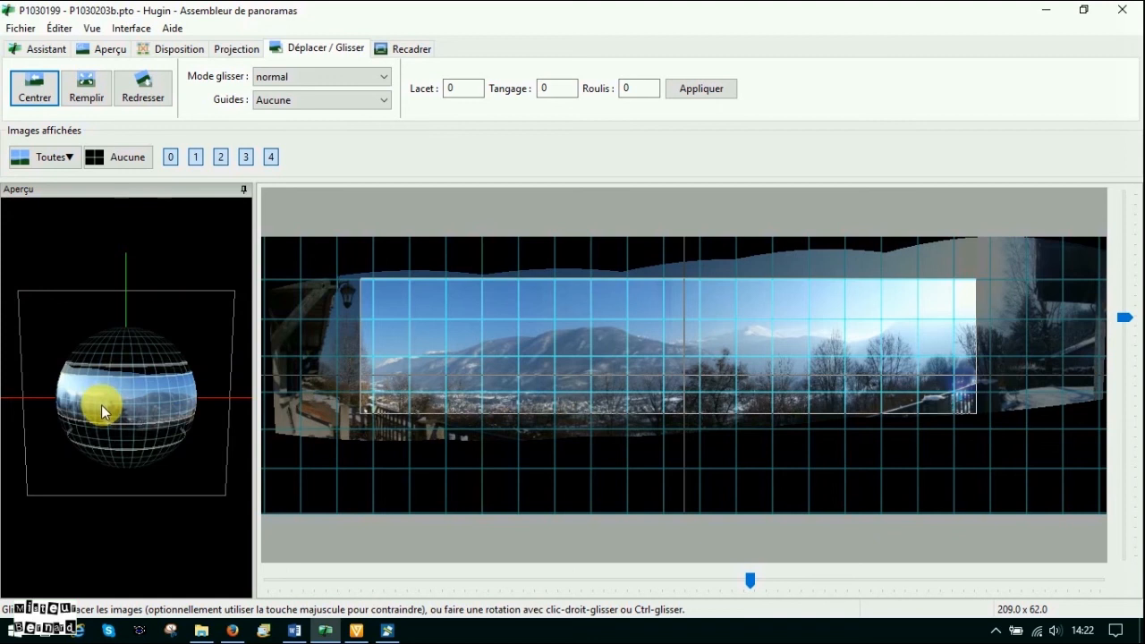
{"action": "mouse_move", "coordinate": [124, 261]}
{"action": "left_mouse_down"}
{"action": "mouse_move", "coordinate": [130, 271]}
{"action": "mouse_move", "coordinate": [98, 283]}
{"action": "mouse_move", "coordinate": [114, 268]}
{"action": "left_mouse_up"}
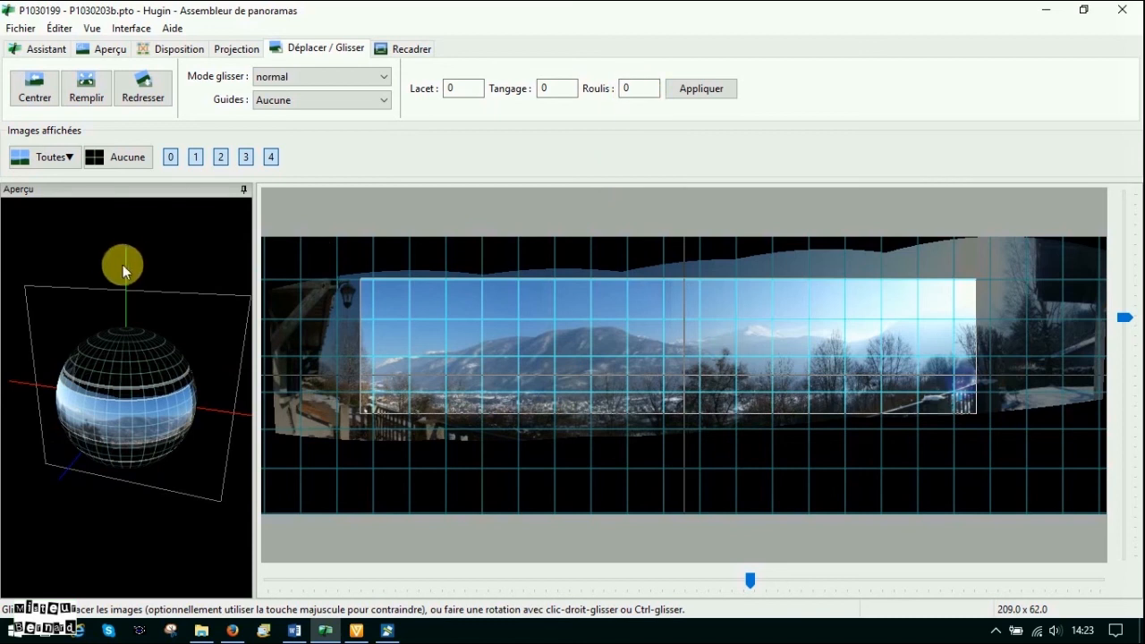
{"action": "left_click_drag", "start_coordinate": [123, 266], "coordinate": [146, 241]}
Step: Apply a yaw (Lacet) of 10 to the panorama
{"action": "left_click", "coordinate": [452, 89]}
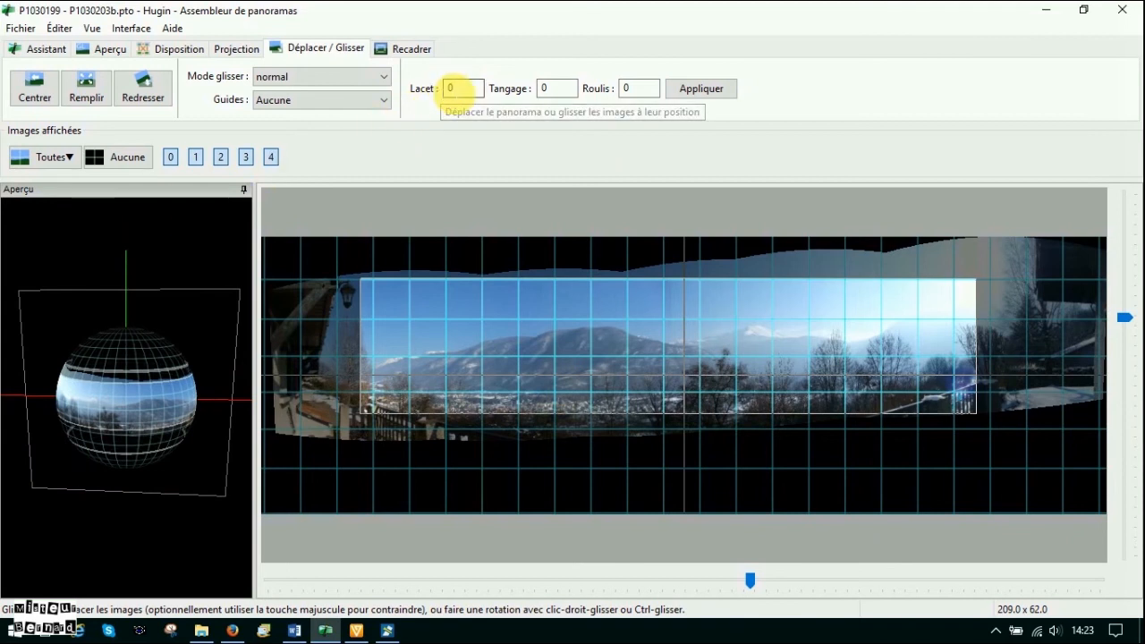
{"action": "type", "text": "1"}
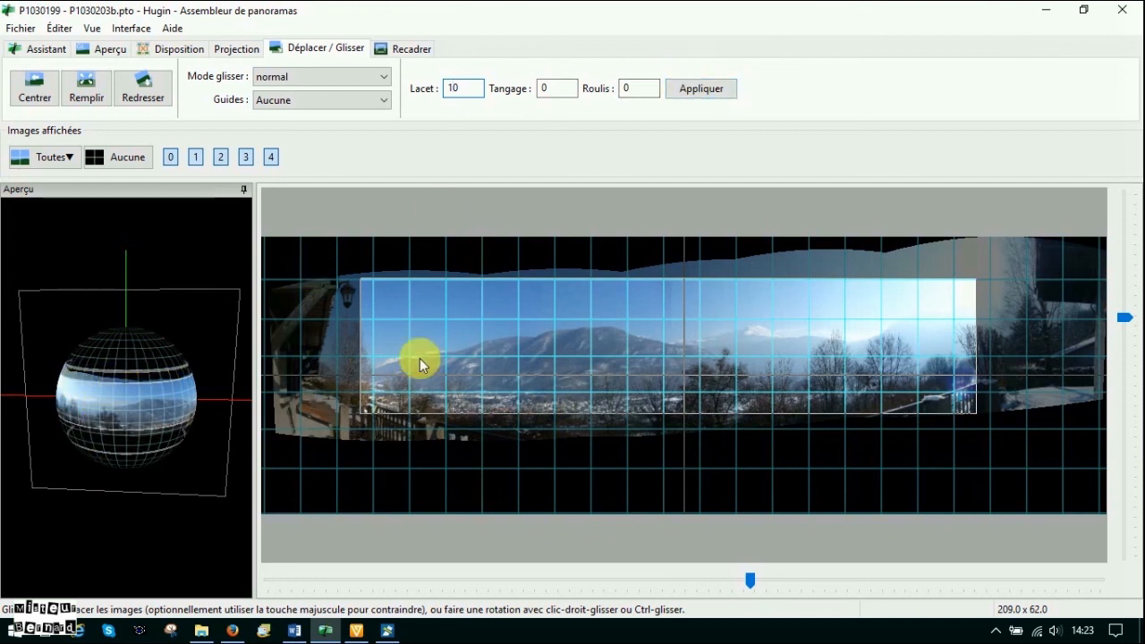
{"action": "left_click", "coordinate": [698, 93]}
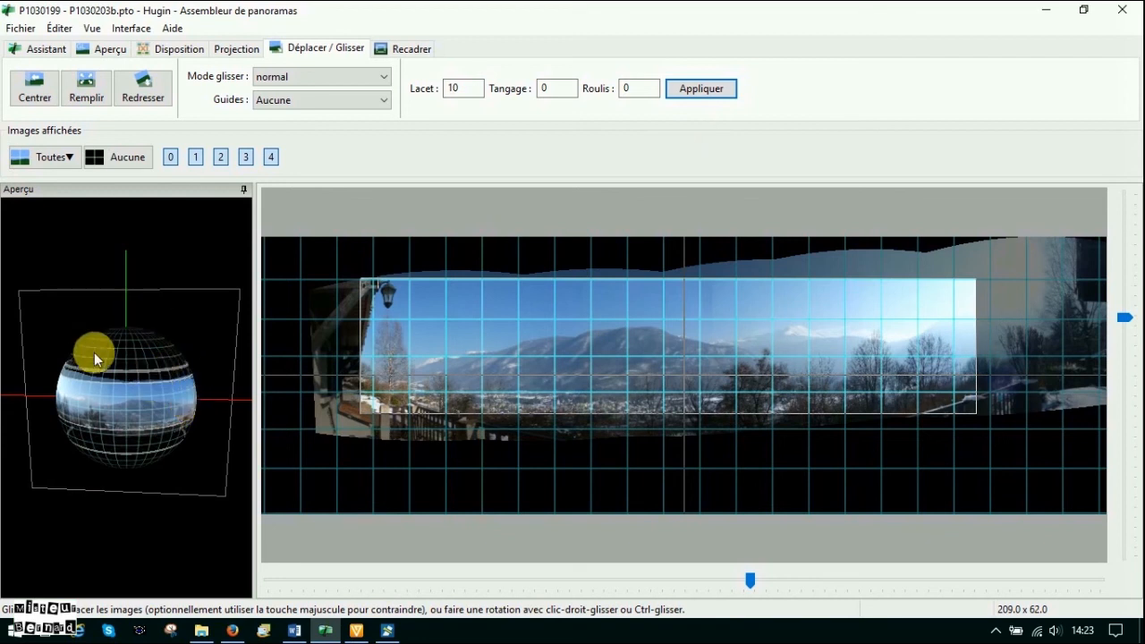
Step: Apply a yaw of -10 to shift the panorama back, and reset the yaw value to 0
{"action": "left_click", "coordinate": [455, 90]}
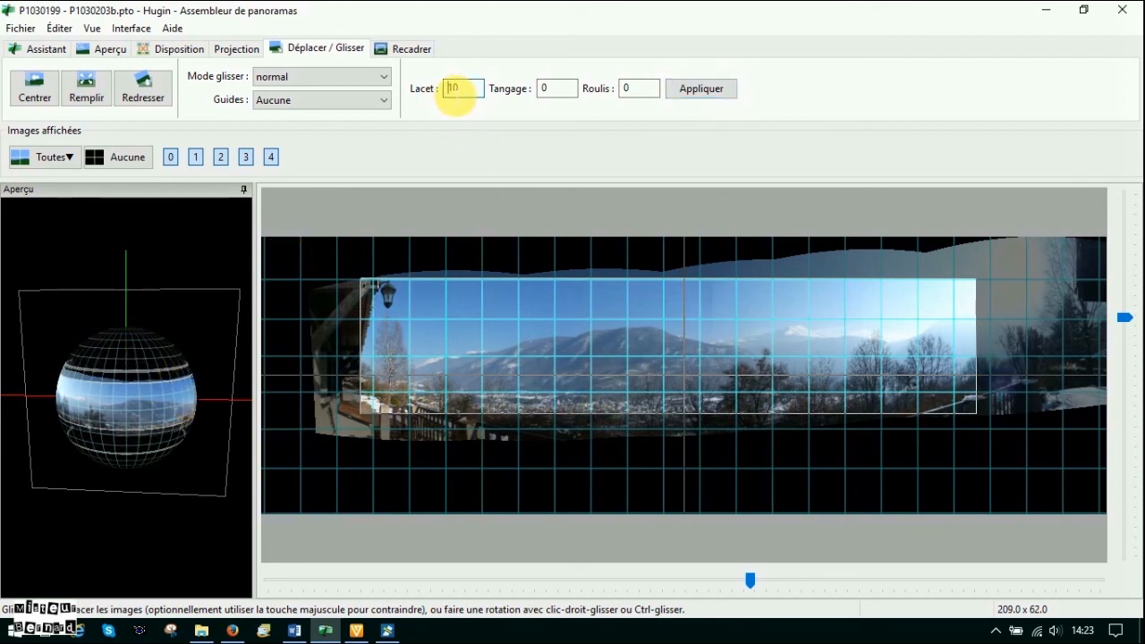
{"action": "type", "text": "-"}
{"action": "left_click", "coordinate": [695, 90]}
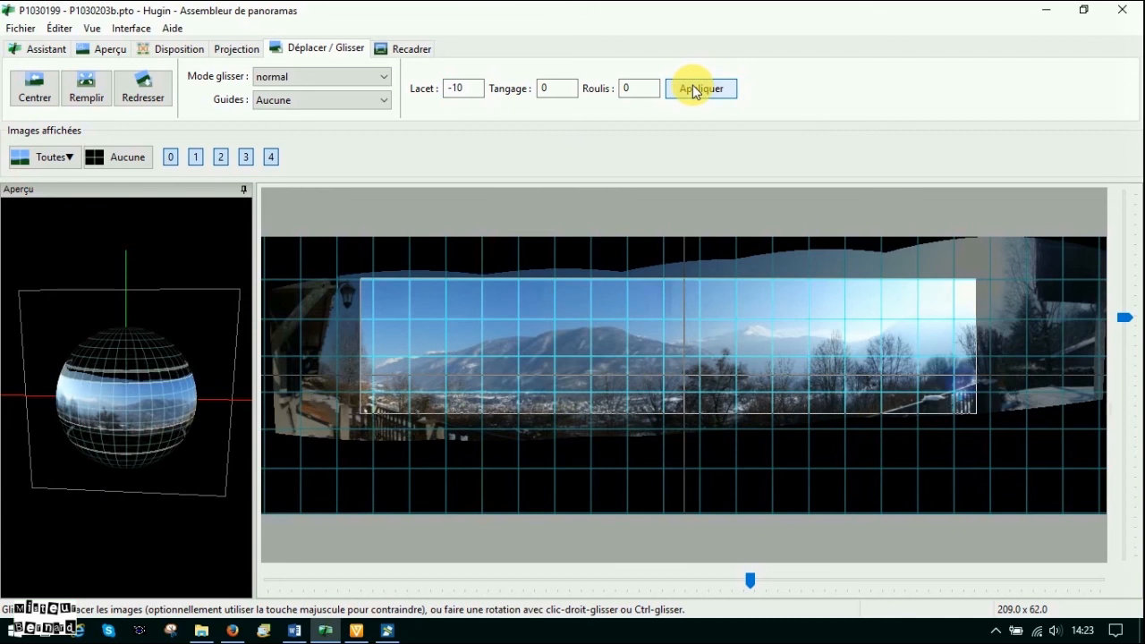
{"action": "double_click", "coordinate": [450, 88]}
{"action": "type", "text": "0"}
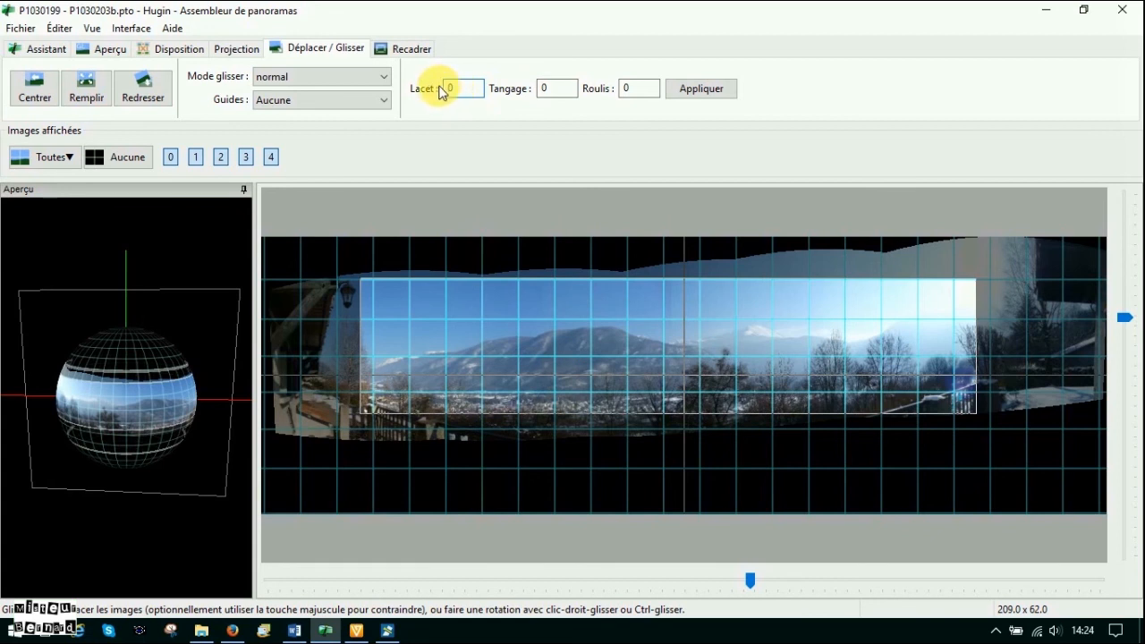
Step: Apply a pitch (Tangage) of 10 to the panorama
{"action": "left_click", "coordinate": [538, 90]}
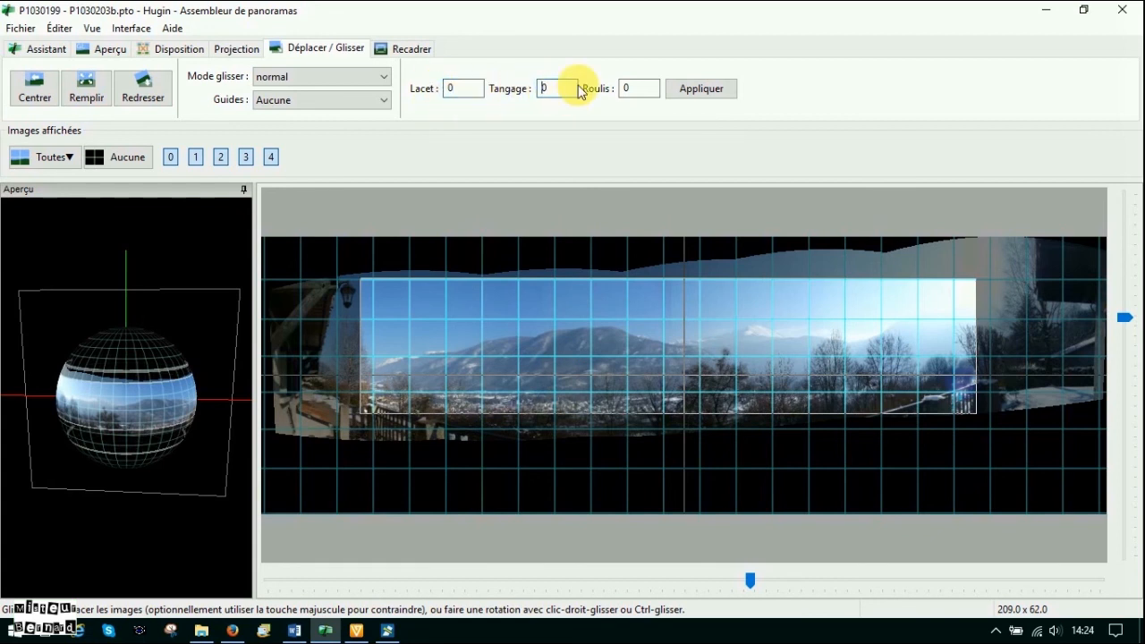
{"action": "type", "text": "1"}
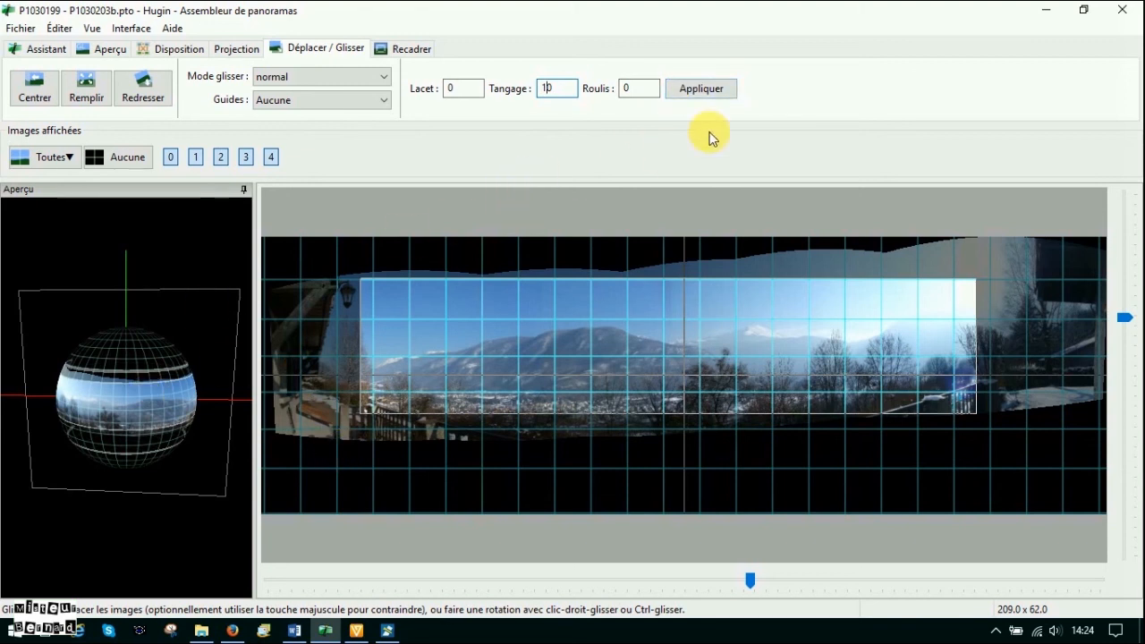
{"action": "left_click", "coordinate": [700, 88]}
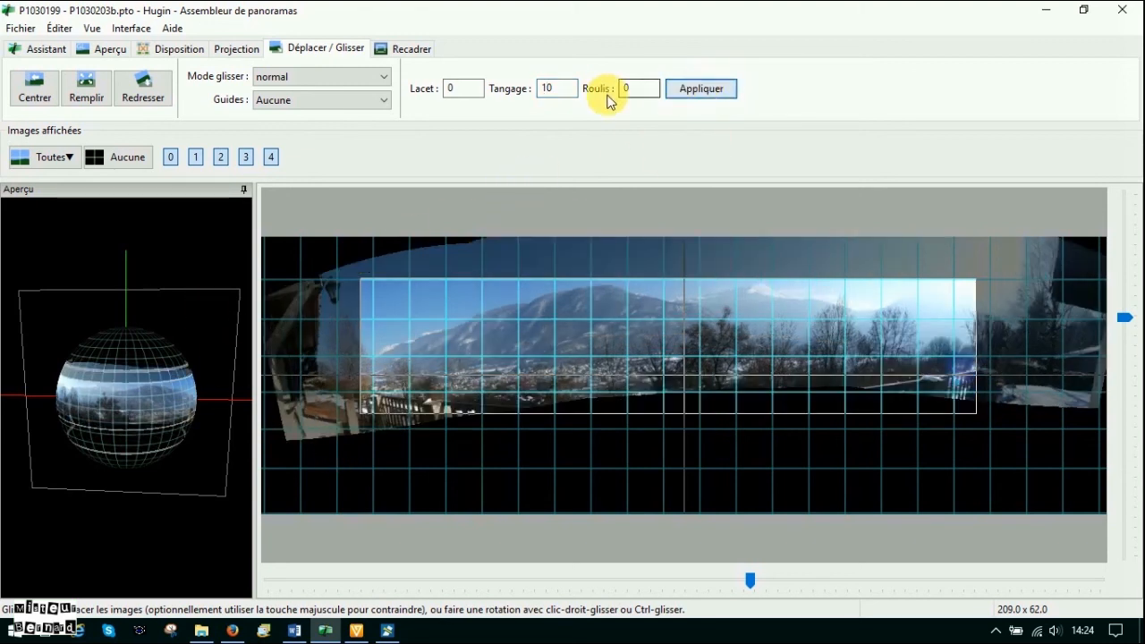
Step: Apply a pitch of -10 to tilt the panorama back, and reset the pitch value to 0
{"action": "left_click", "coordinate": [551, 88]}
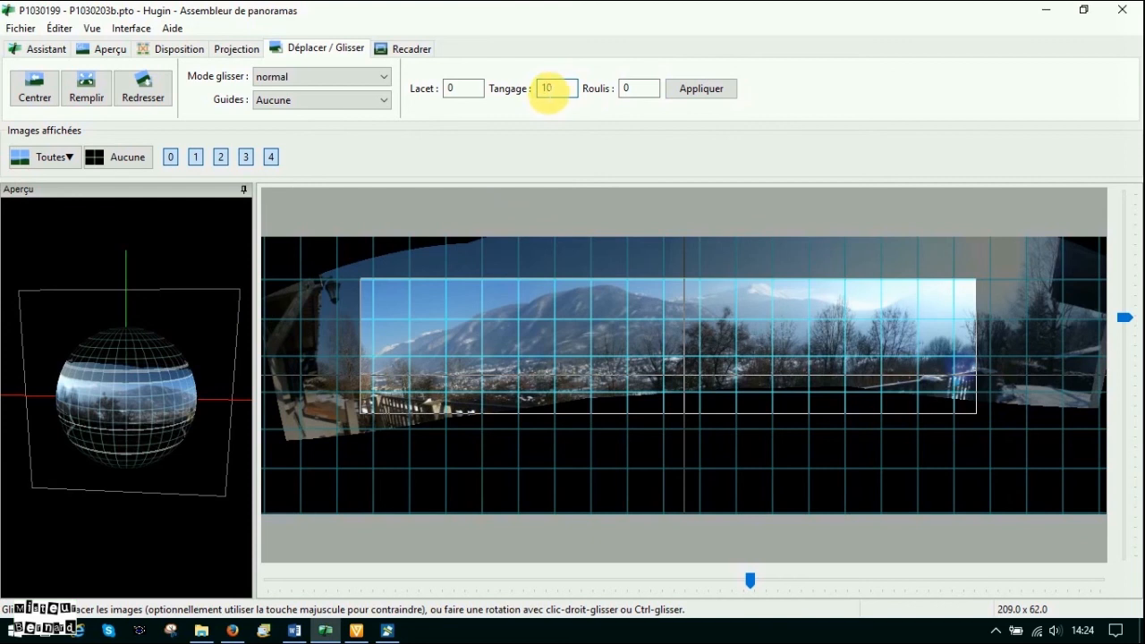
{"action": "type", "text": "-"}
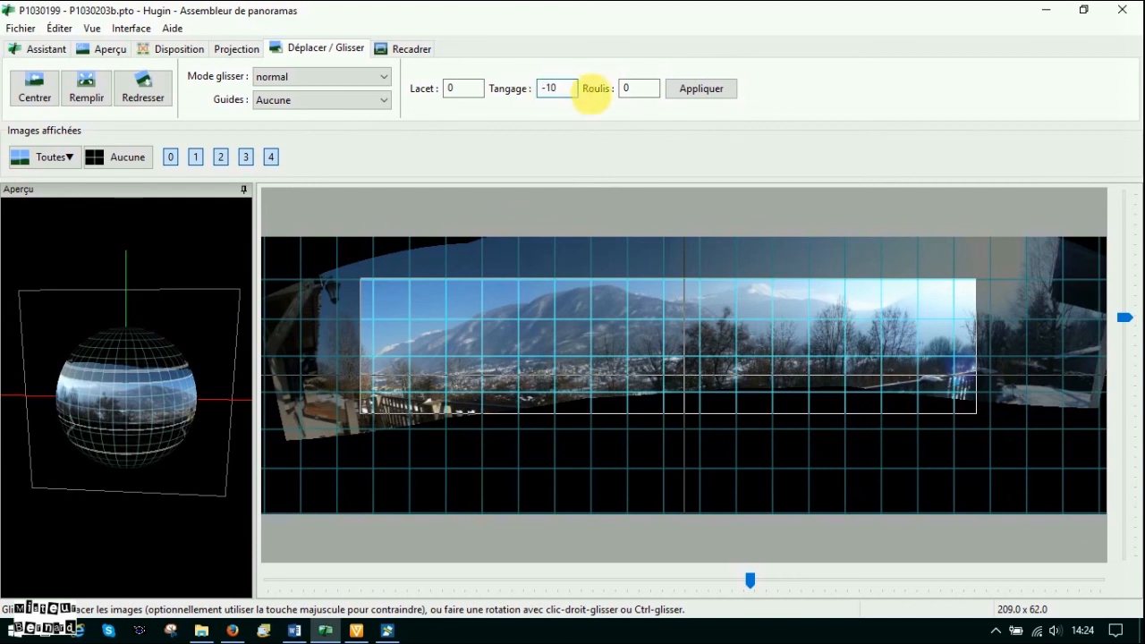
{"action": "left_click", "coordinate": [690, 95]}
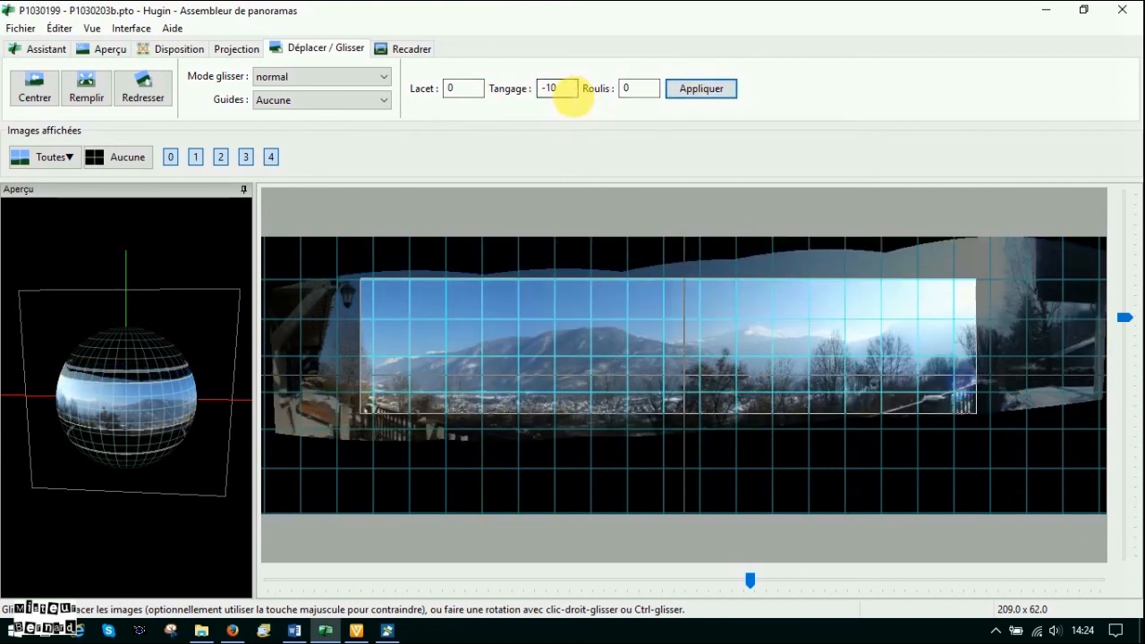
{"action": "left_click_drag", "start_coordinate": [560, 88], "coordinate": [537, 88]}
{"action": "type", "text": "0"}
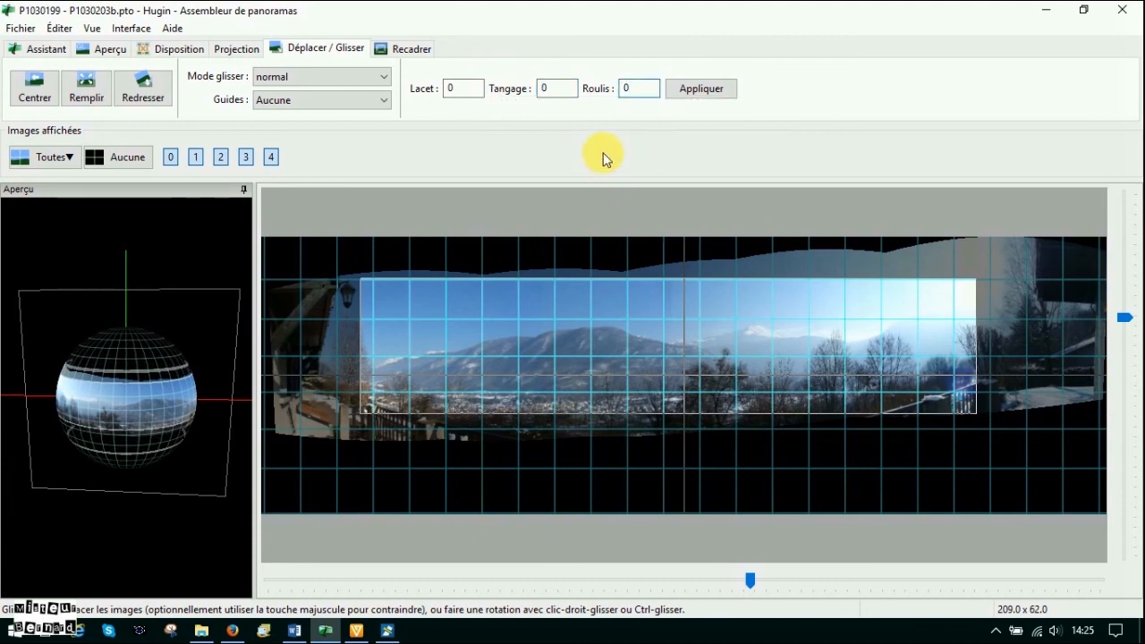
Step: Apply a roll (Roulis) of 10 to the panorama
{"action": "left_click", "coordinate": [629, 88]}
{"action": "type", "text": "1"}
{"action": "left_click", "coordinate": [699, 90]}
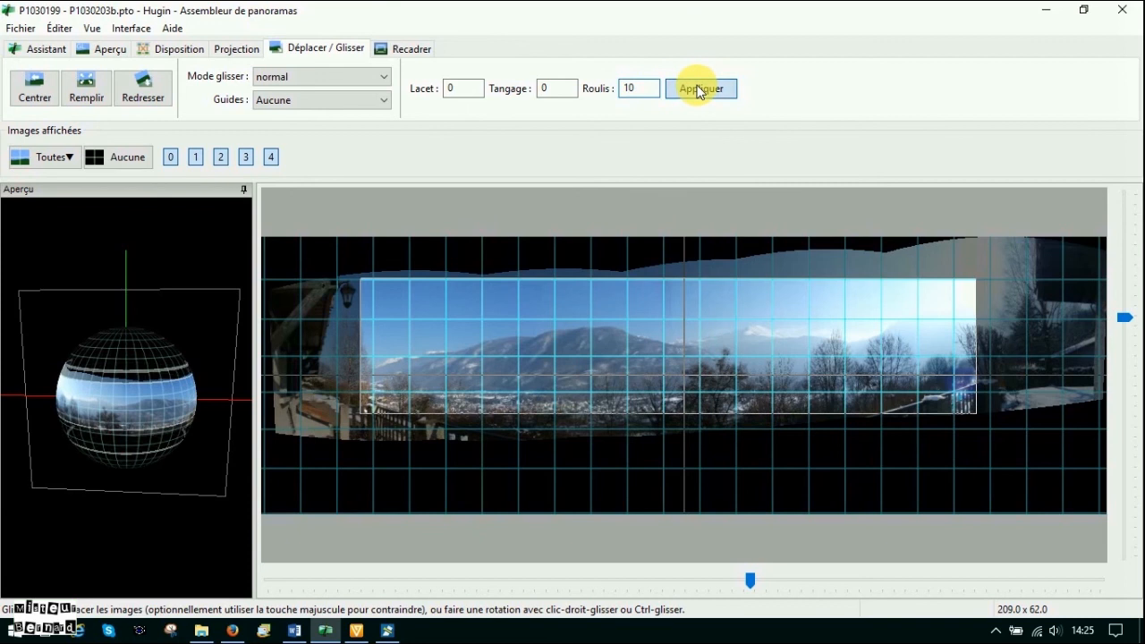
Step: Apply a roll of -10 to rotate the panorama back, and reset the roll value to 0
{"action": "left_click", "coordinate": [626, 88]}
{"action": "type", "text": "-"}
{"action": "left_click", "coordinate": [700, 88]}
{"action": "left_click_drag", "start_coordinate": [657, 87], "coordinate": [601, 93]}
{"action": "type", "text": "0"}
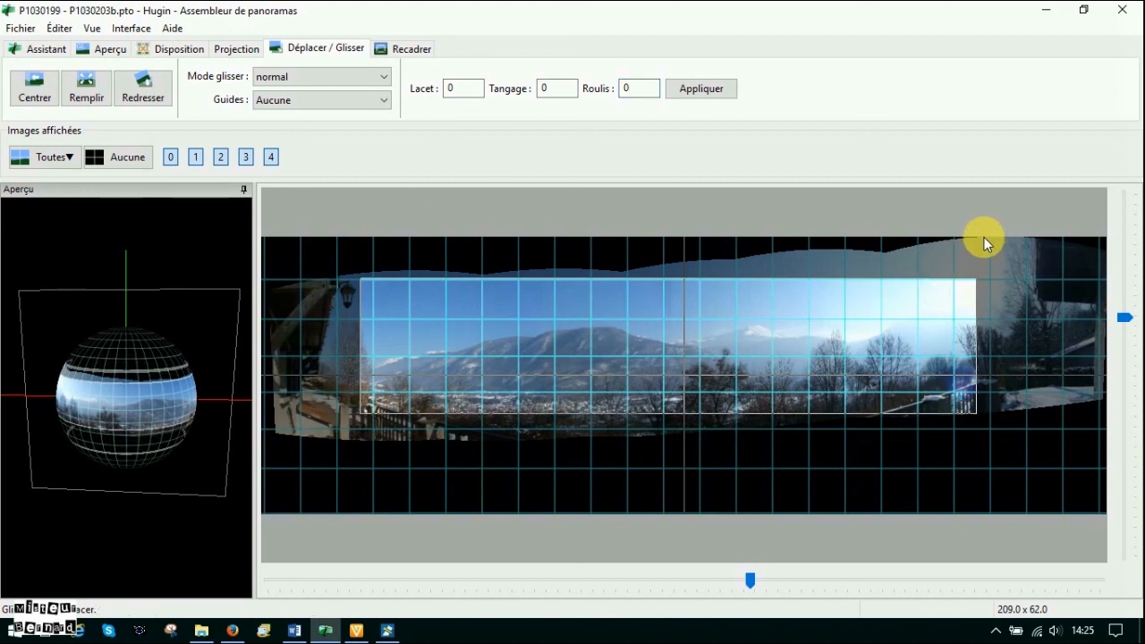
Step: Lower the raised right end of the panorama freehand to level it, and shift its middle slightly upward
{"action": "left_click_drag", "start_coordinate": [984, 237], "coordinate": [980, 263]}
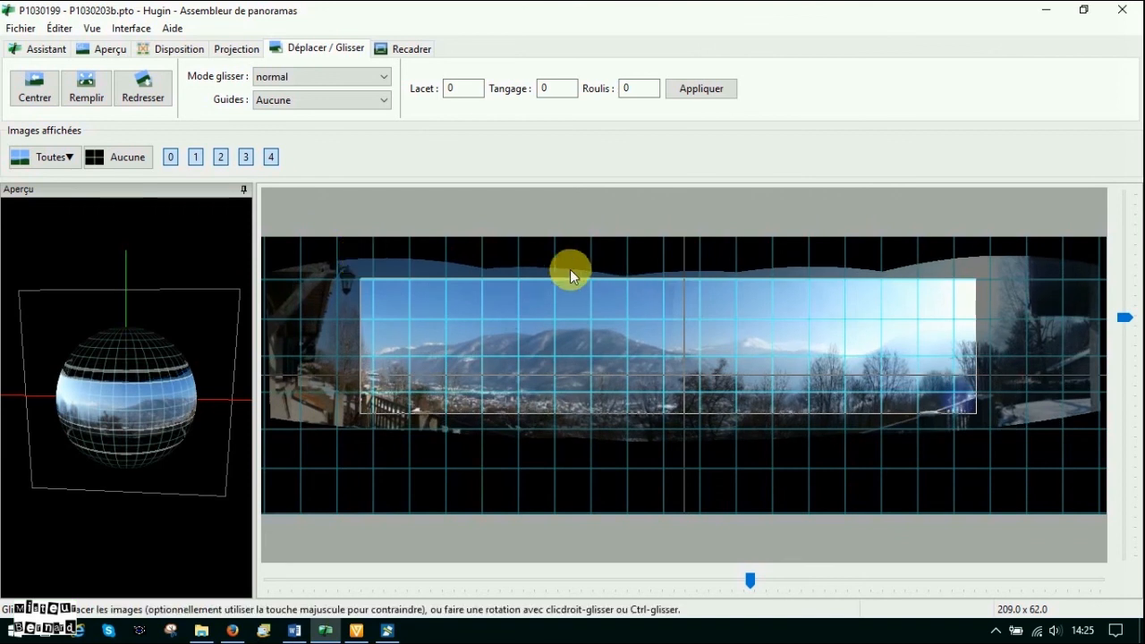
{"action": "left_click_drag", "start_coordinate": [633, 275], "coordinate": [633, 251]}
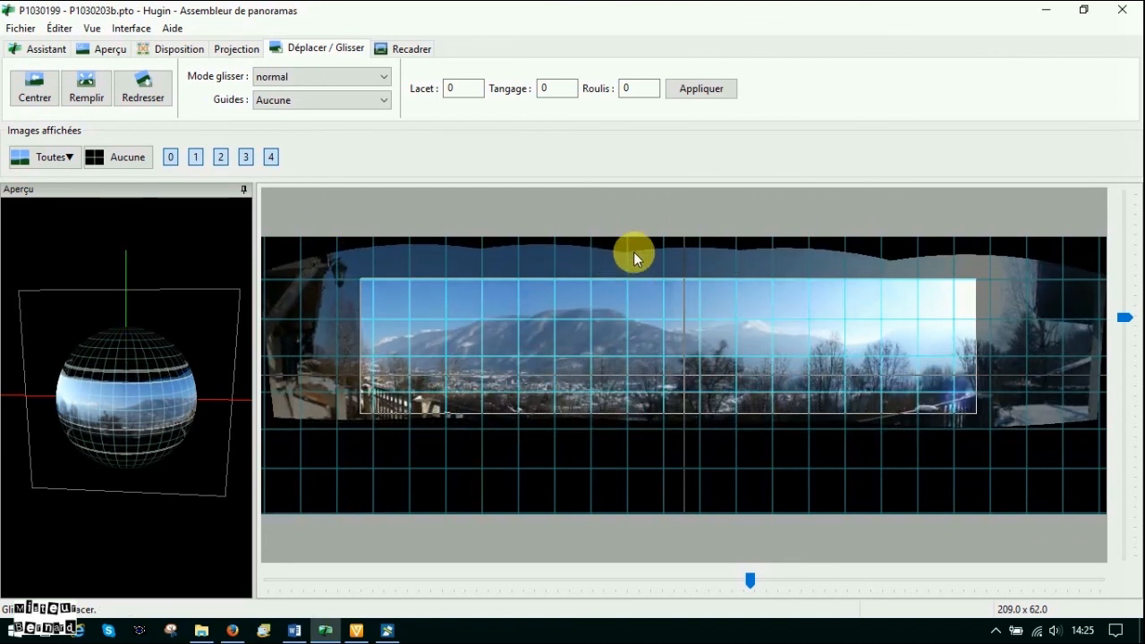
Step: Adjust the crop rectangle's upper edge to about 236 and its lower edge to about 2204 to fit the repositioned panorama
{"action": "left_click", "coordinate": [400, 47]}
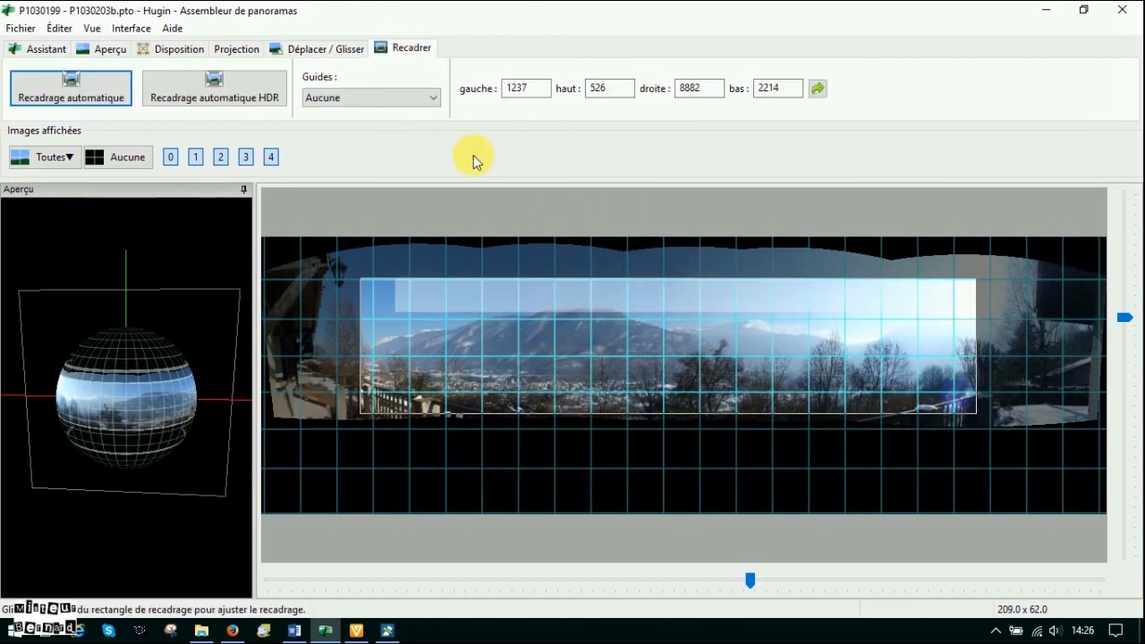
{"action": "left_click_drag", "start_coordinate": [654, 276], "coordinate": [653, 260]}
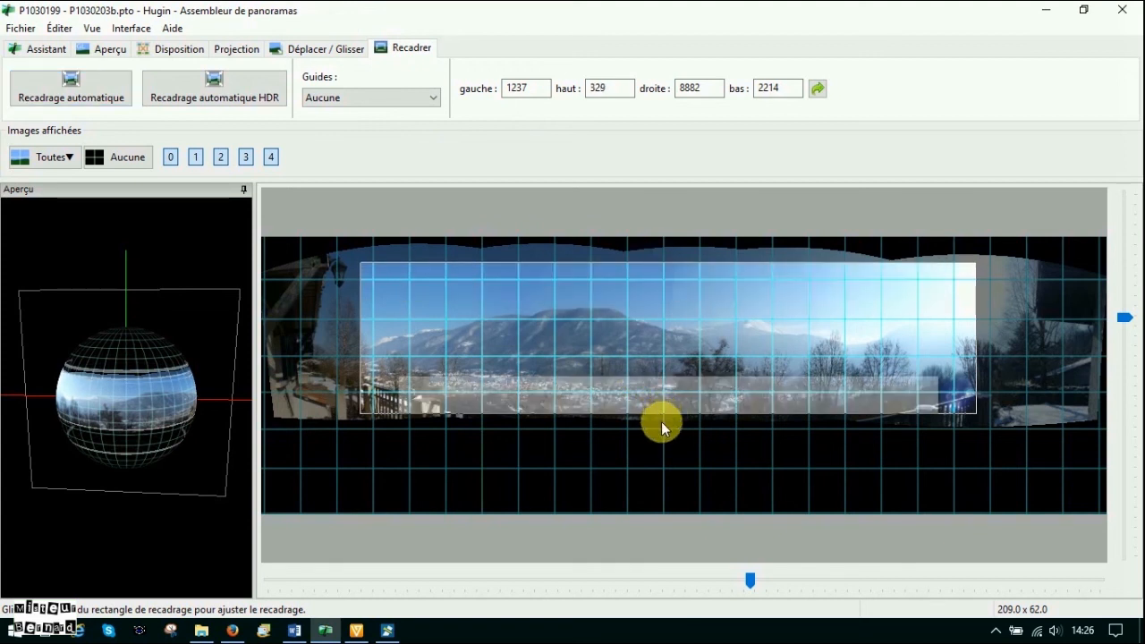
{"action": "mouse_move", "coordinate": [725, 413]}
{"action": "left_mouse_down"}
{"action": "mouse_move", "coordinate": [727, 439]}
{"action": "mouse_move", "coordinate": [725, 419]}
{"action": "left_mouse_up"}
{"action": "left_click_drag", "start_coordinate": [725, 418], "coordinate": [726, 413]}
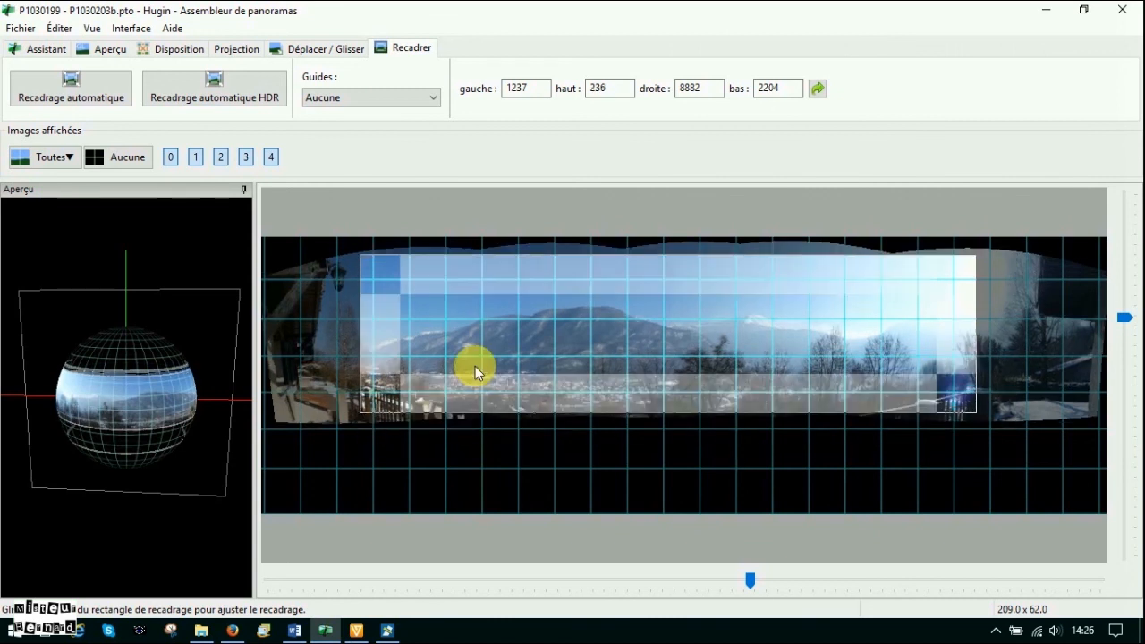